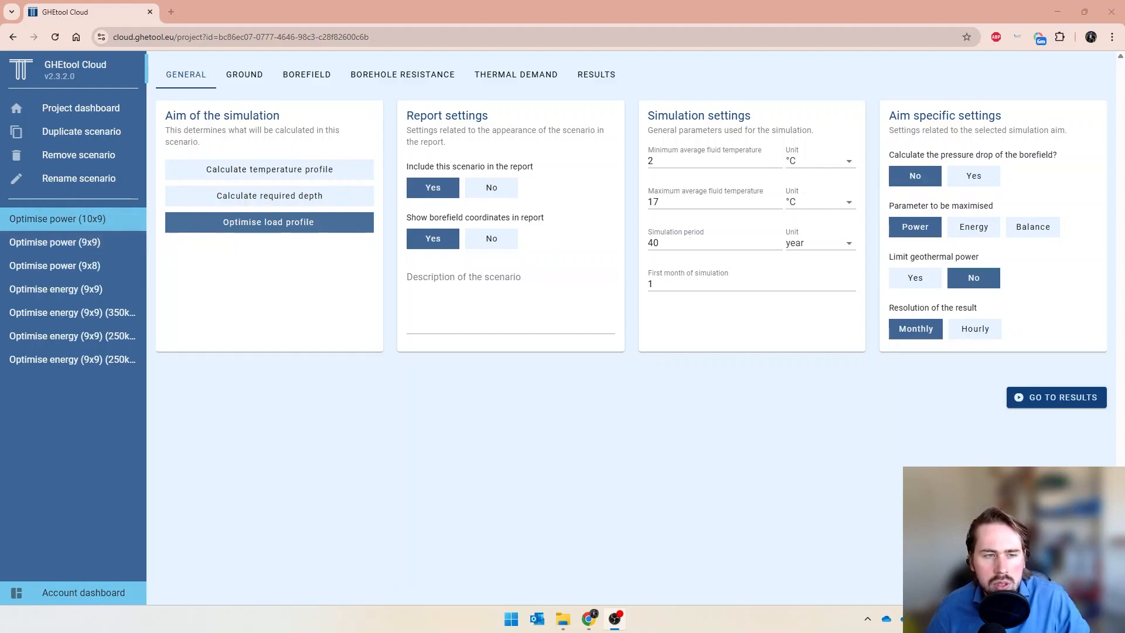
Compare the temperature profiles and power and energy distributions of the Optimise power (10x9), Optimise power (9x9), Optimise energy (9x9) and first 250k energy scenarios.
{"action": "left_click", "coordinate": [597, 74]}
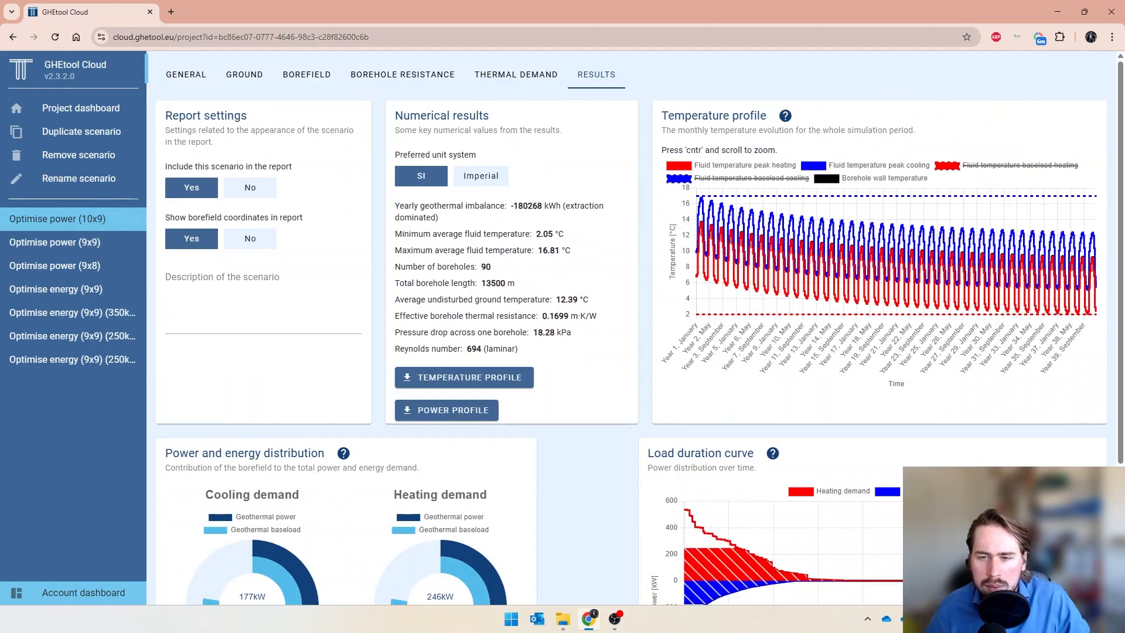
{"action": "left_click", "coordinate": [55, 242]}
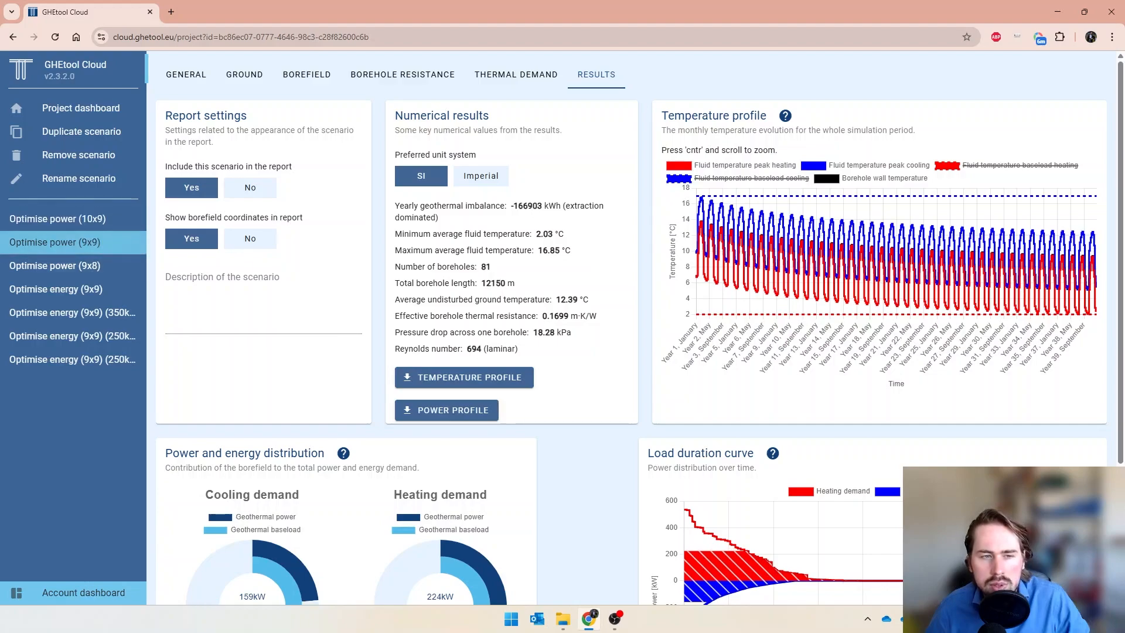
{"action": "scroll", "coordinate": [56, 252], "scroll_direction": "down", "scroll_amount": 2}
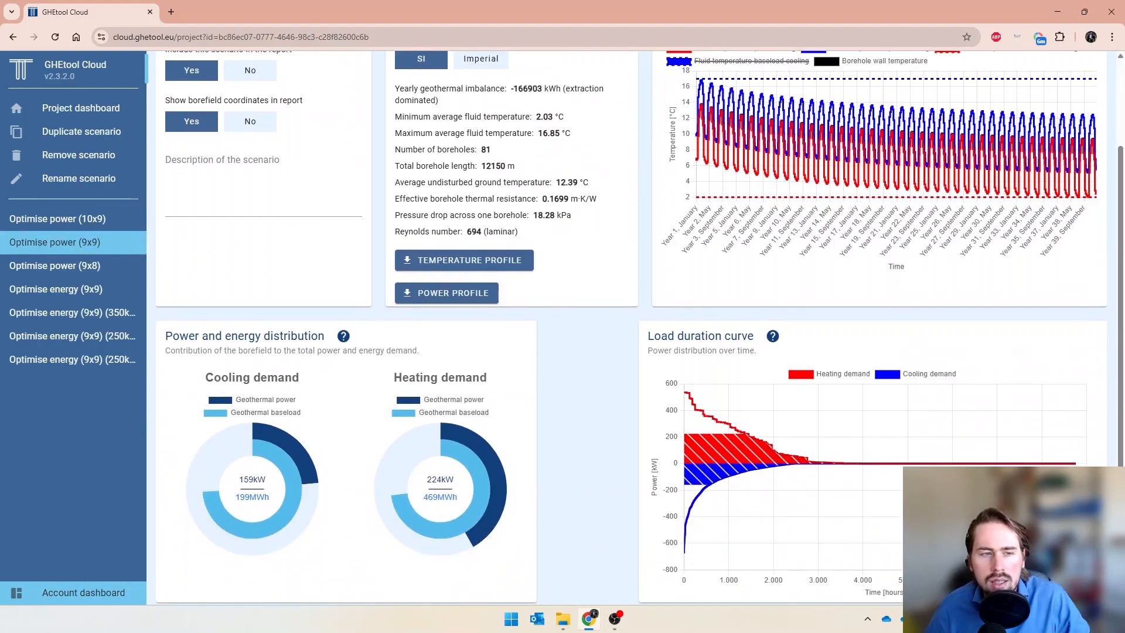
{"action": "left_click", "coordinate": [52, 289]}
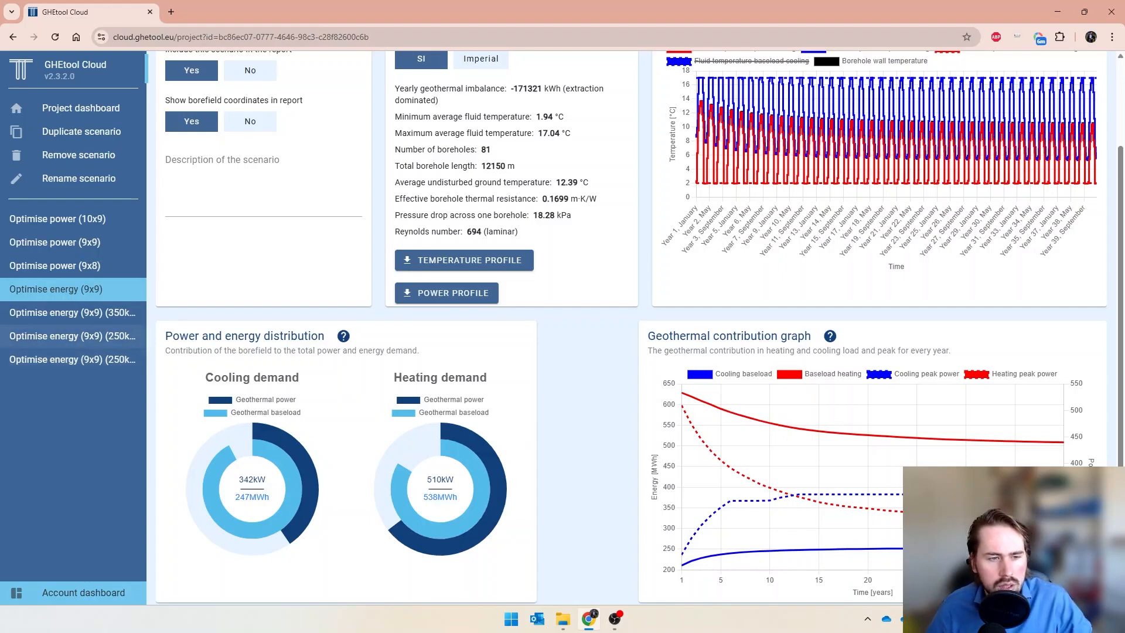
{"action": "left_click", "coordinate": [72, 336]}
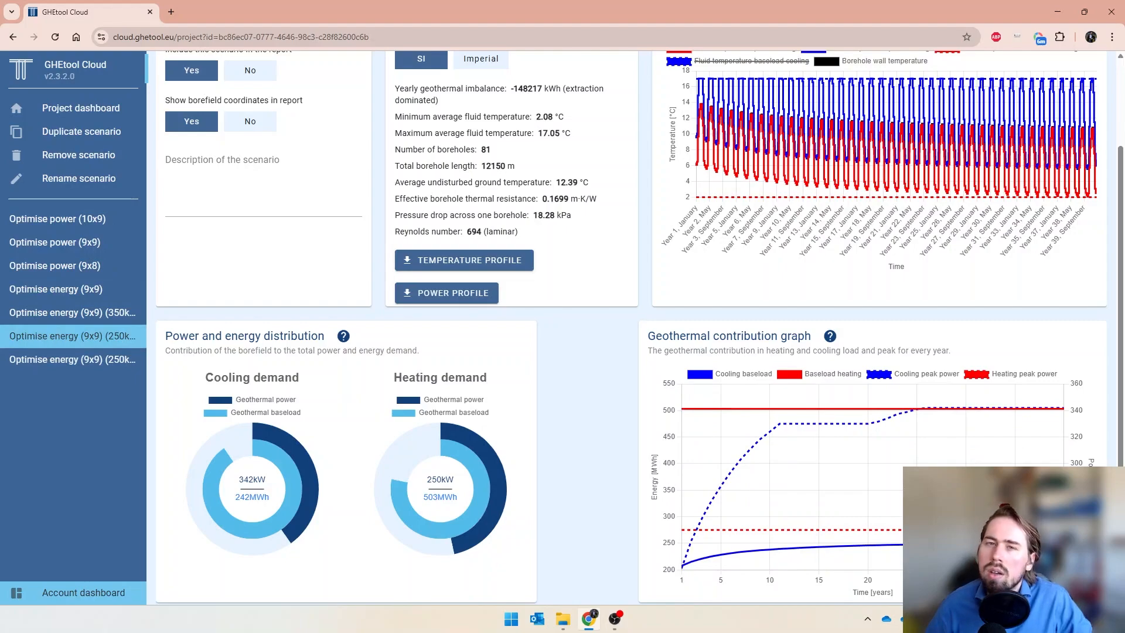
{"action": "scroll", "coordinate": [639, 328], "scroll_direction": "up", "scroll_amount": 1}
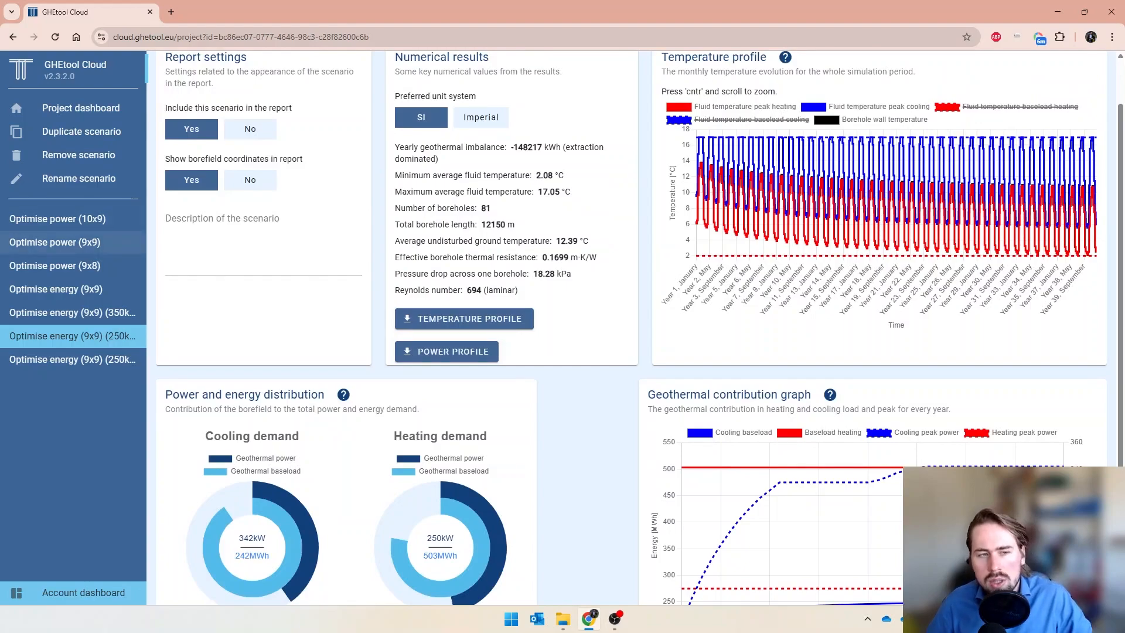
{"action": "left_click", "coordinate": [55, 242]}
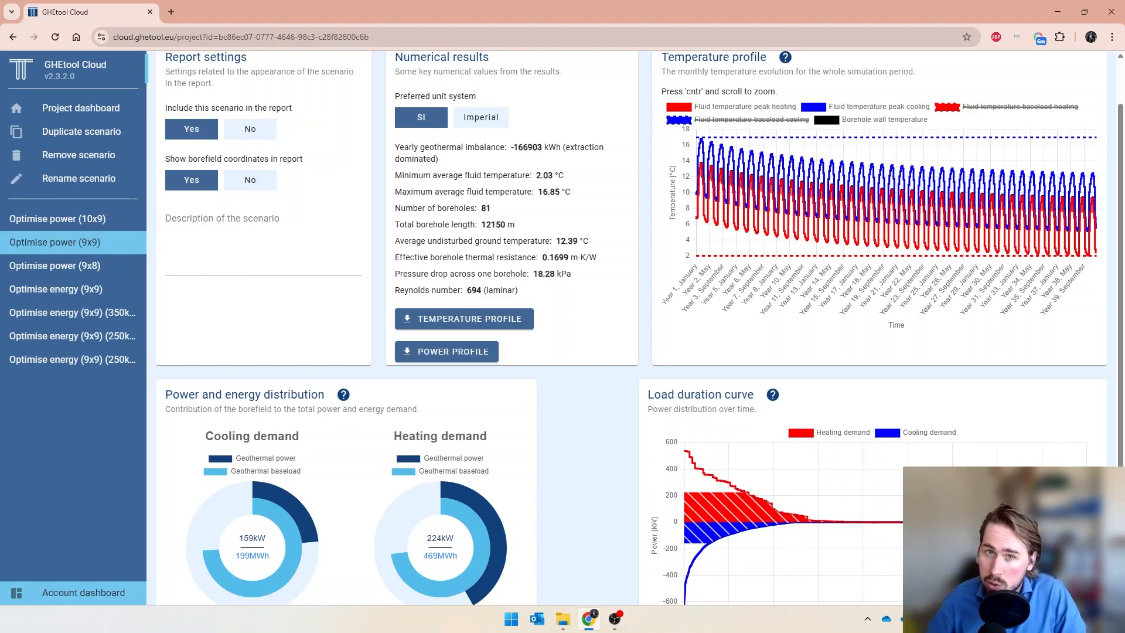
{"action": "scroll", "coordinate": [638, 328], "scroll_direction": "down", "scroll_amount": 1}
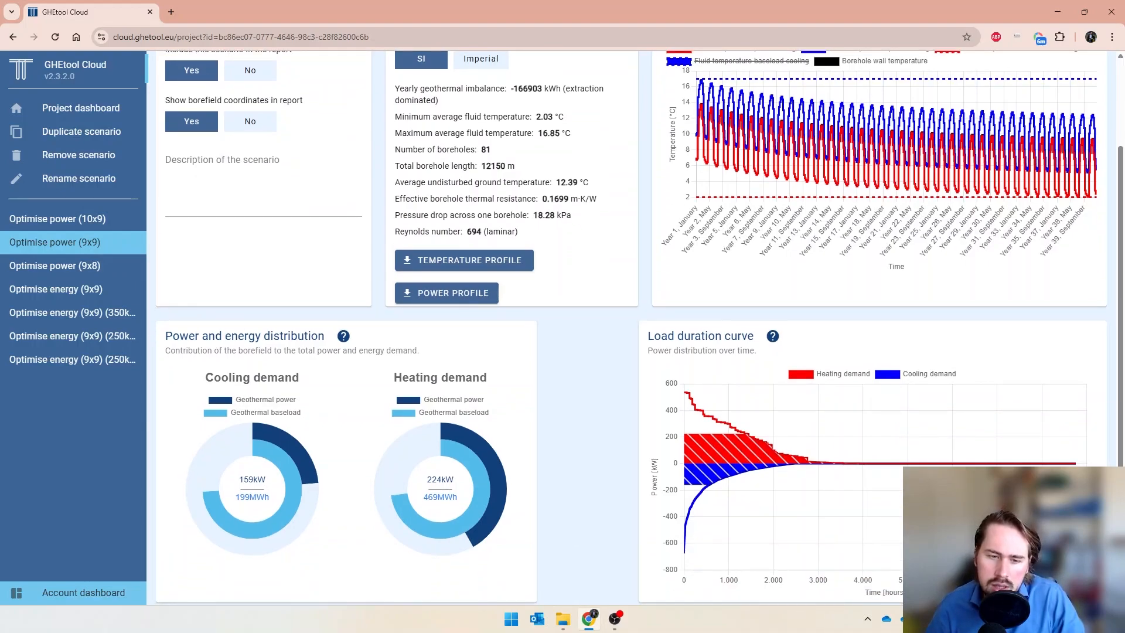
{"action": "mouse_move", "coordinate": [475, 515]}
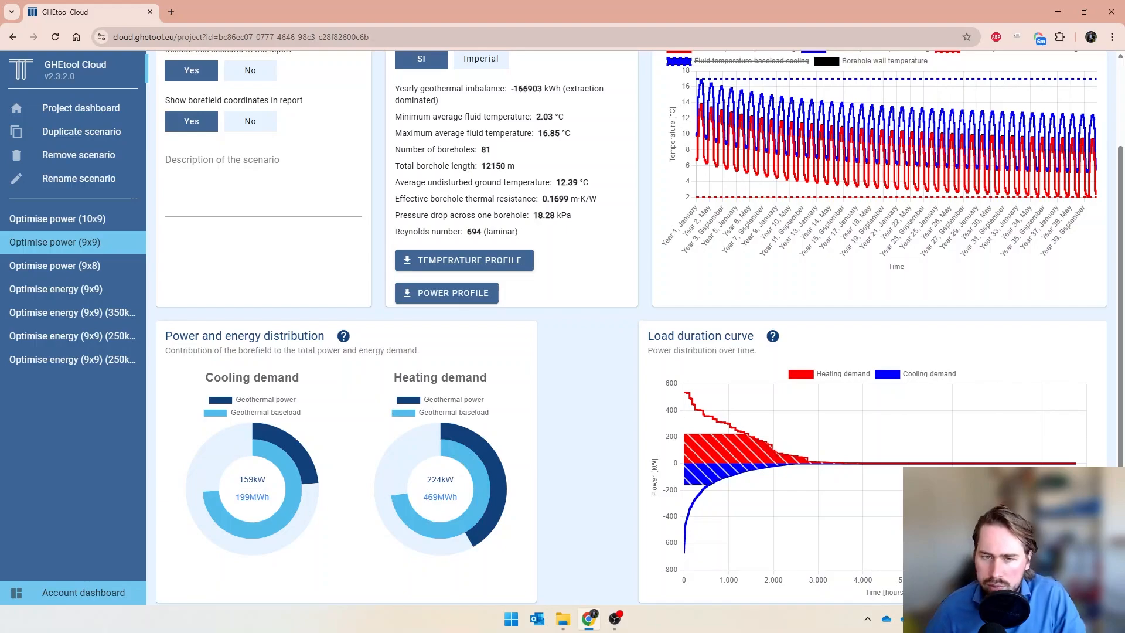
{"action": "scroll", "coordinate": [639, 328], "scroll_direction": "up", "scroll_amount": 1}
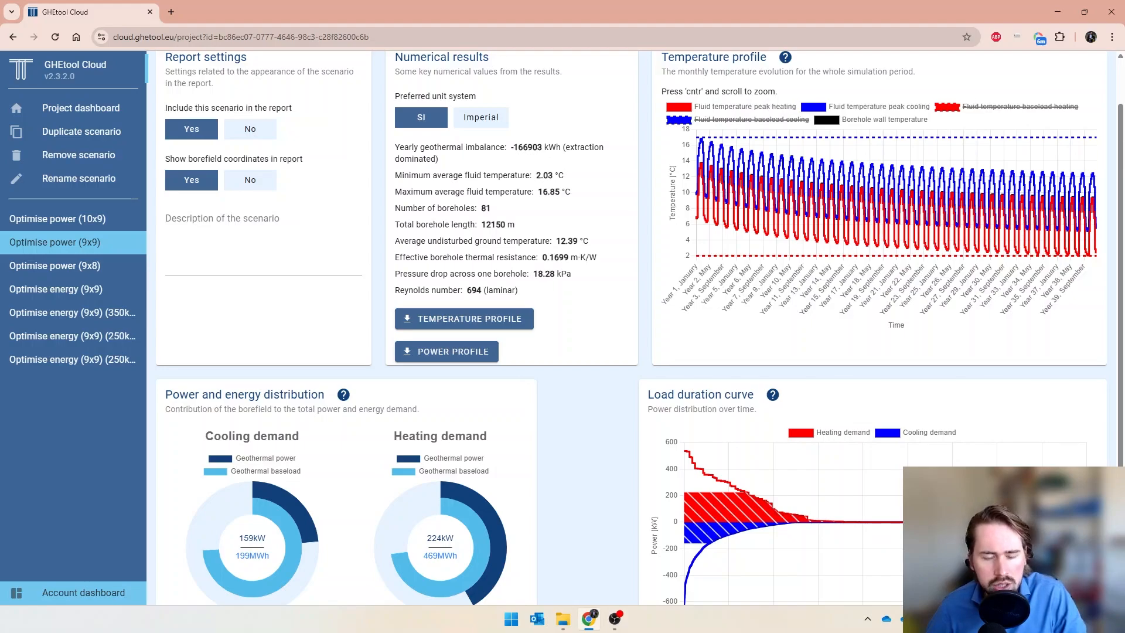
{"action": "scroll", "coordinate": [639, 328], "scroll_direction": "up", "scroll_amount": 1}
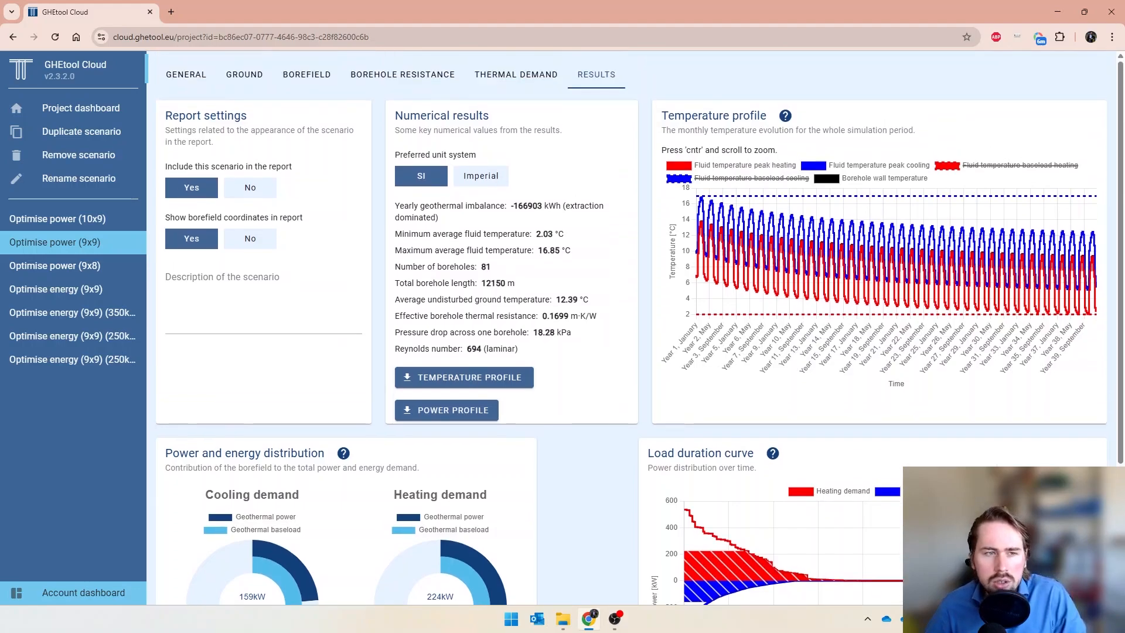
Duplicate the Optimise power (9x9) scenario and rename the copy as Optimise balance (9x9, 5%).
{"action": "left_click", "coordinate": [82, 132]}
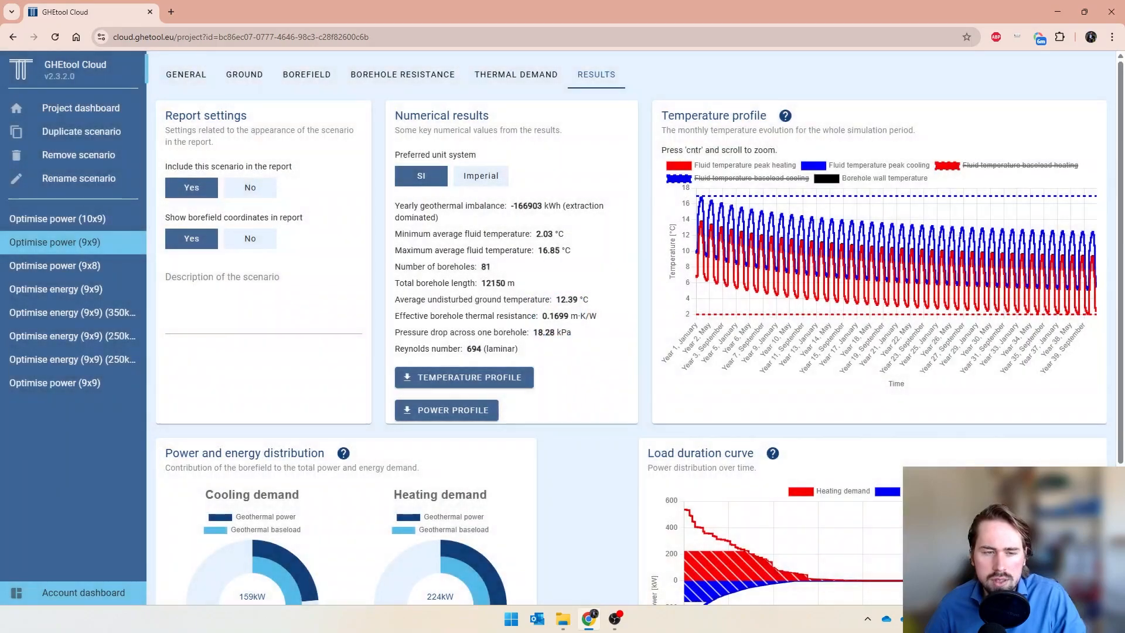
{"action": "left_click", "coordinate": [79, 178]}
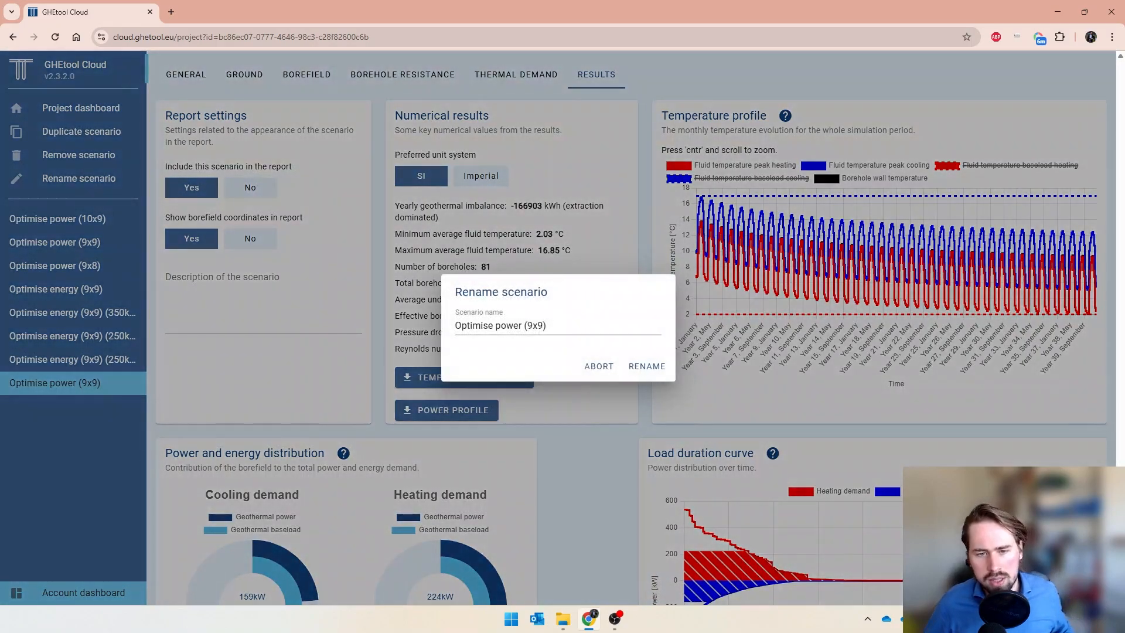
{"action": "double_click", "coordinate": [509, 325]}
{"action": "type", "text": "balance (9x9"}
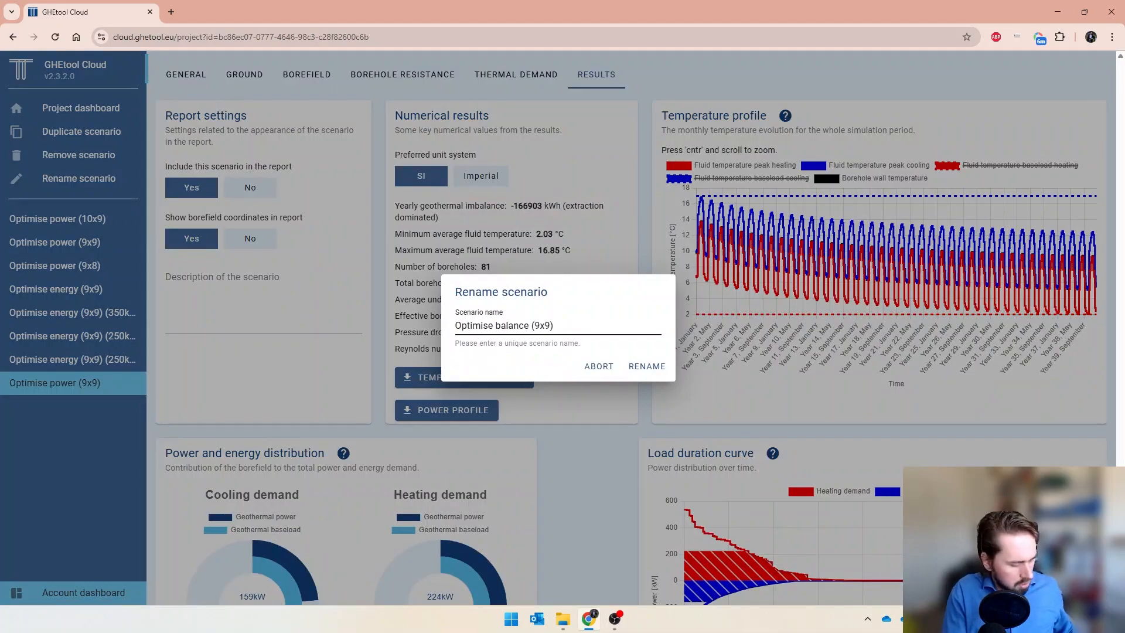
{"action": "type", "text": ", 5%"}
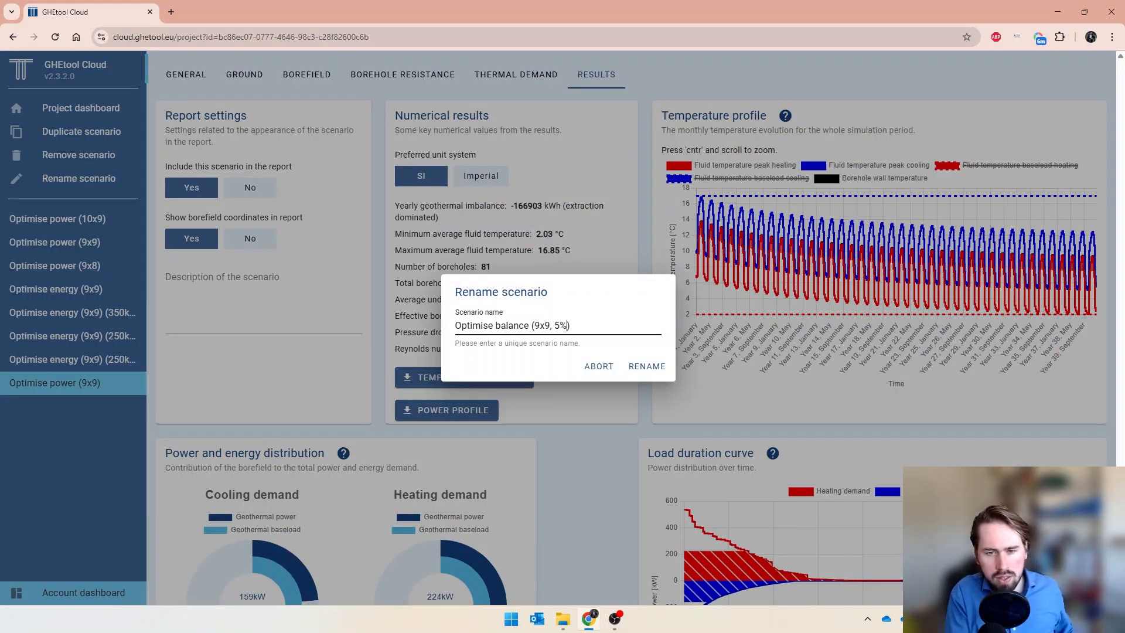
{"action": "key", "text": "Return"}
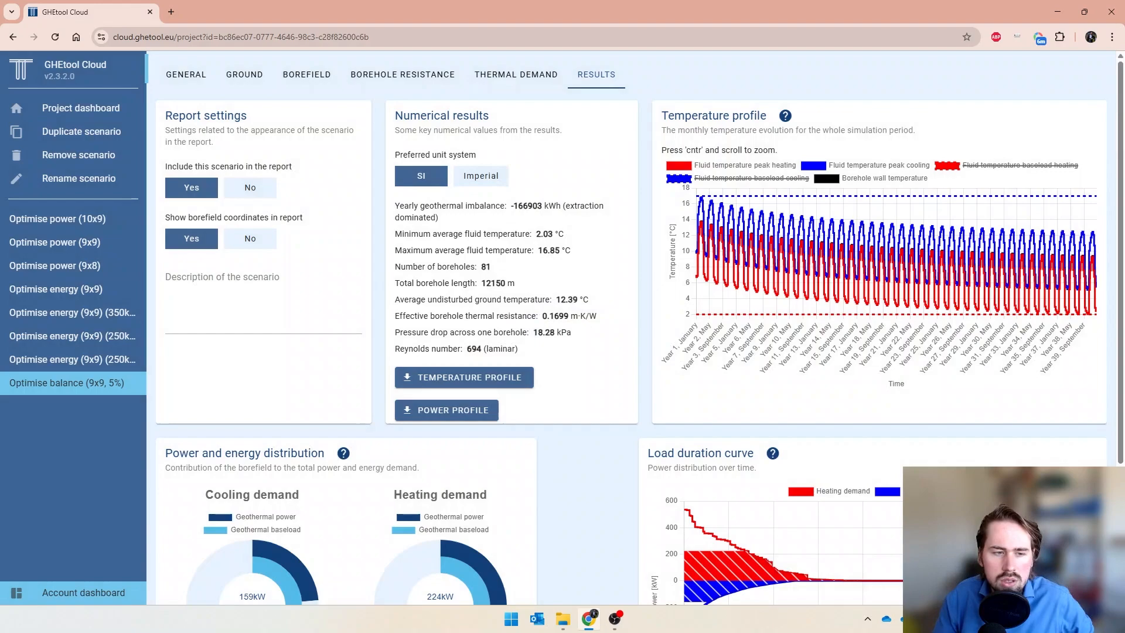
Set the parameter to be maximised to Balance for the Optimise balance (9x9, 5%) scenario and calculate it.
{"action": "left_click", "coordinate": [185, 74]}
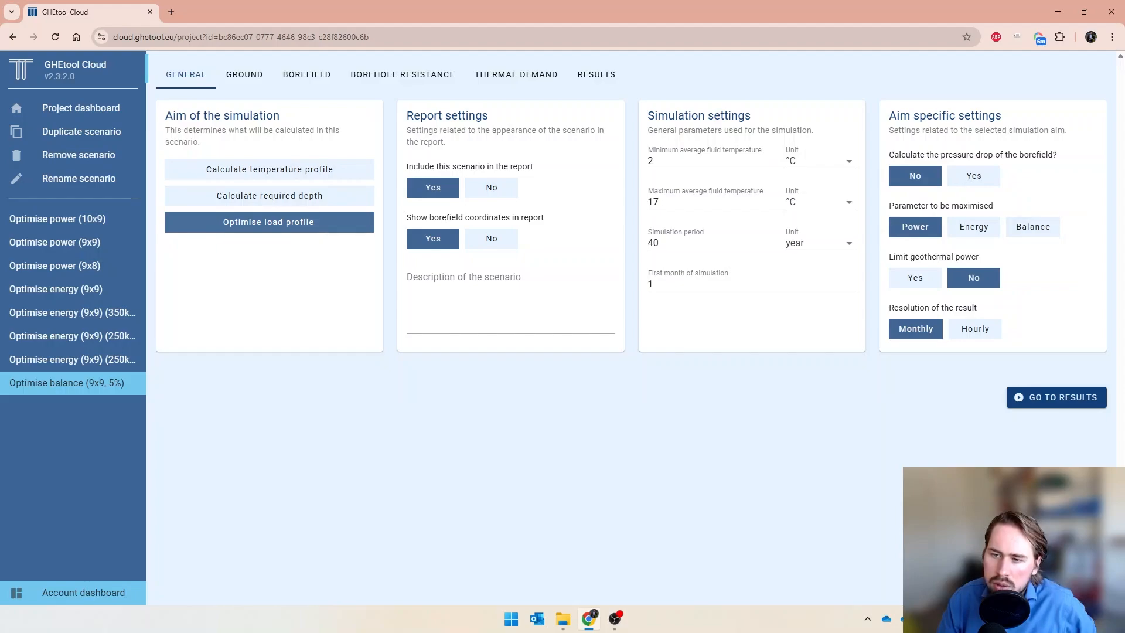
{"action": "left_click", "coordinate": [1033, 227]}
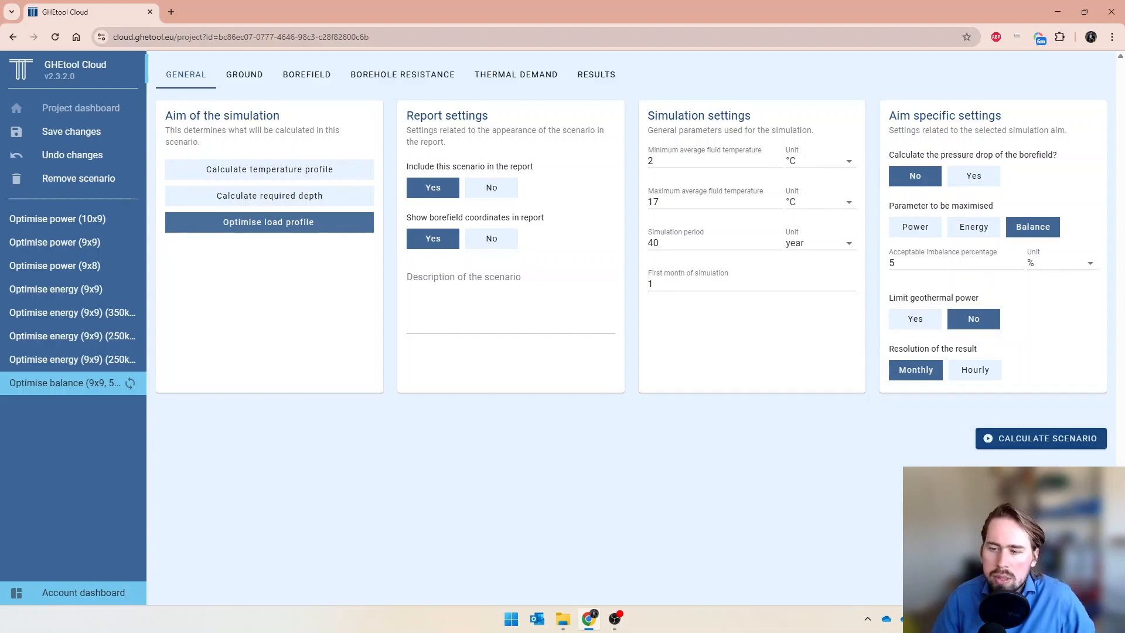
{"action": "left_click", "coordinate": [1041, 438]}
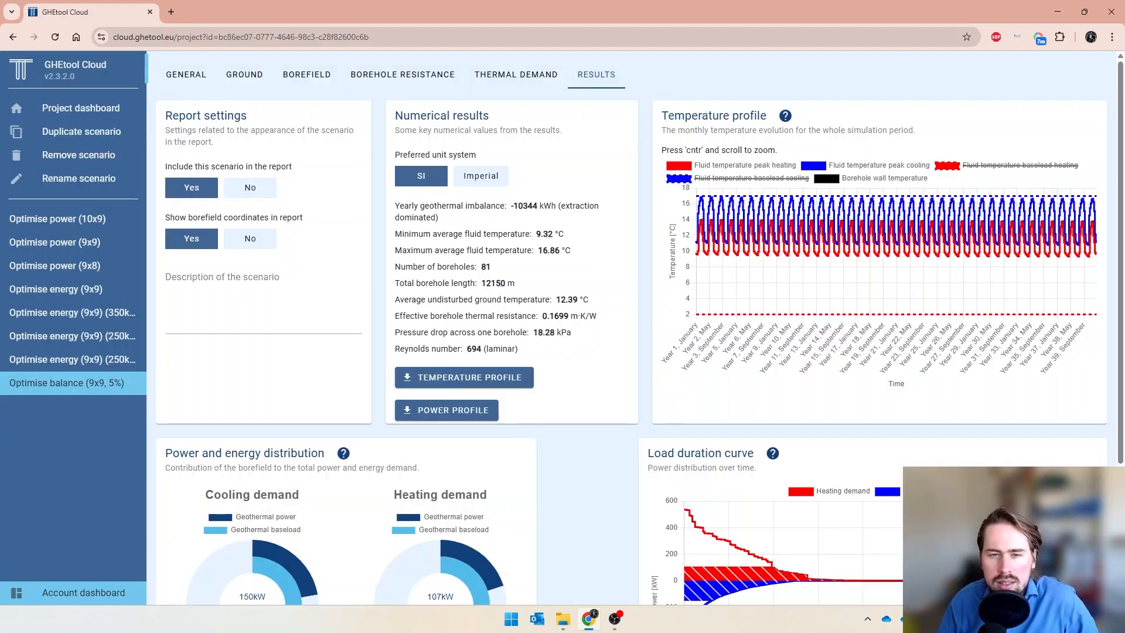
Compare the temperature profile, yearly geothermal imbalance and power and energy distribution of Optimise balance (9x9, 5%) with those of Optimise power (9x9).
{"action": "mouse_move", "coordinate": [707, 254]}
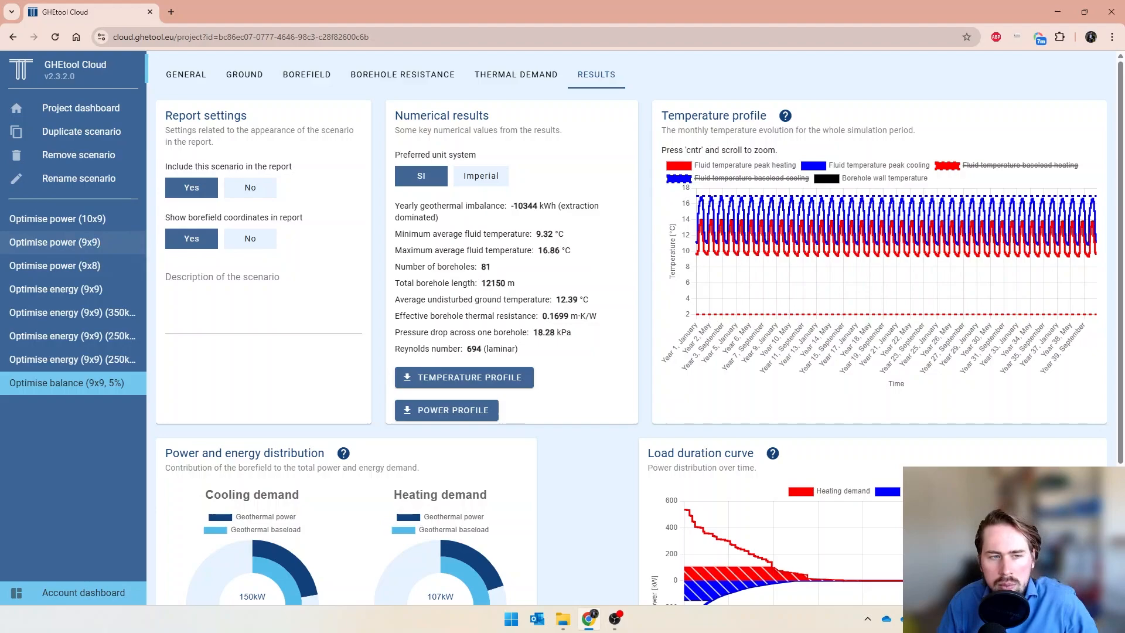
{"action": "left_click", "coordinate": [54, 242]}
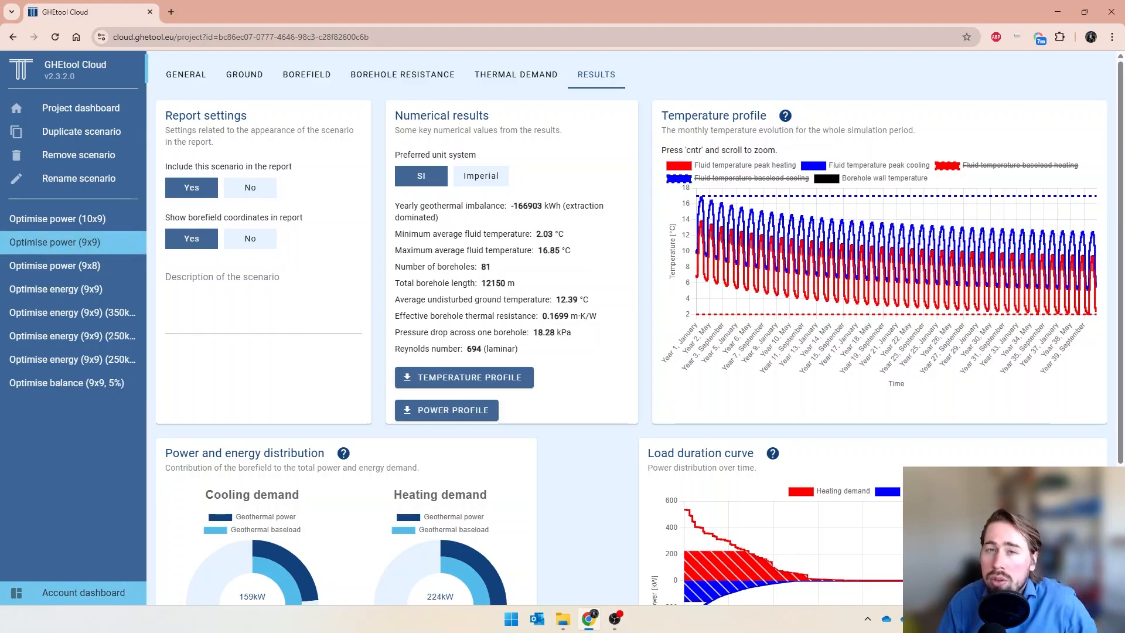
{"action": "left_click", "coordinate": [53, 384]}
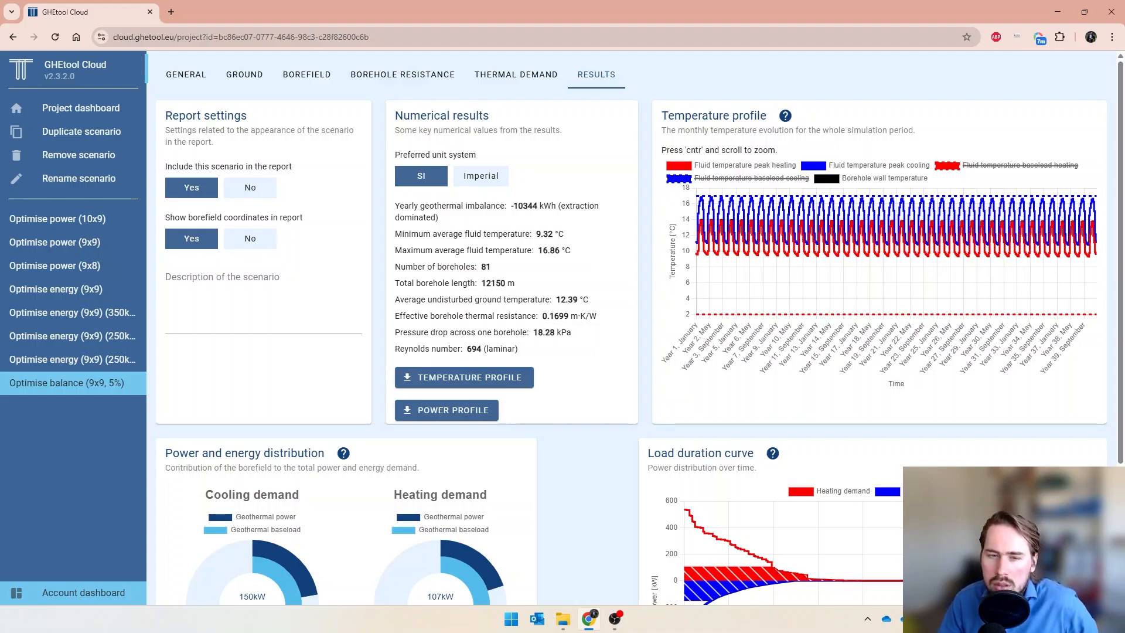
{"action": "scroll", "coordinate": [639, 331], "scroll_direction": "down", "scroll_amount": 1}
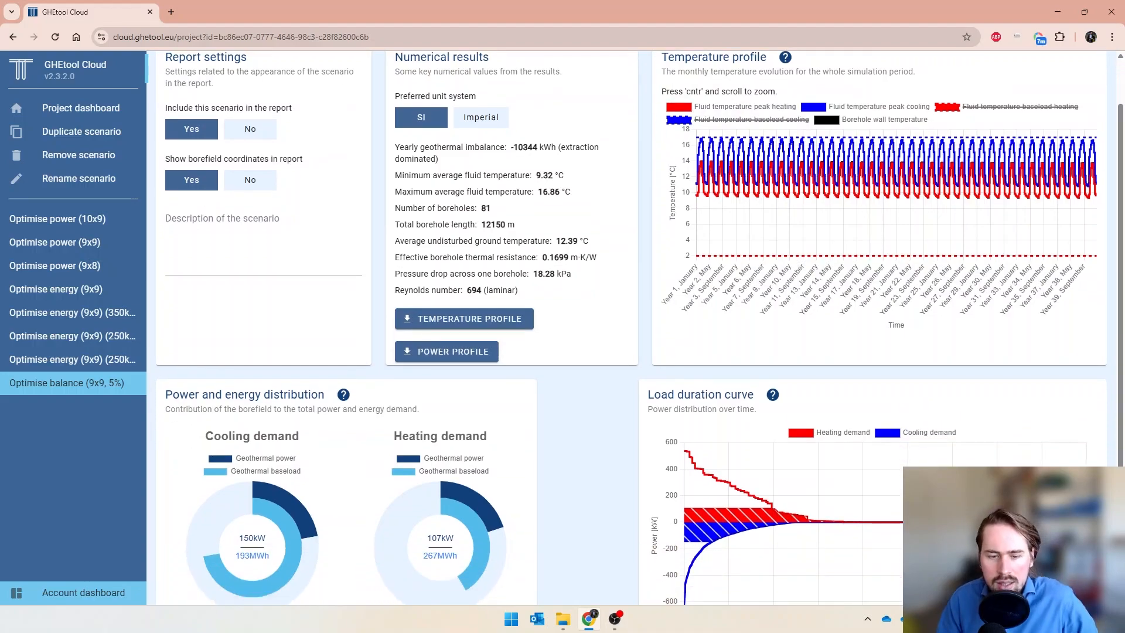
{"action": "scroll", "coordinate": [639, 328], "scroll_direction": "down", "scroll_amount": 1}
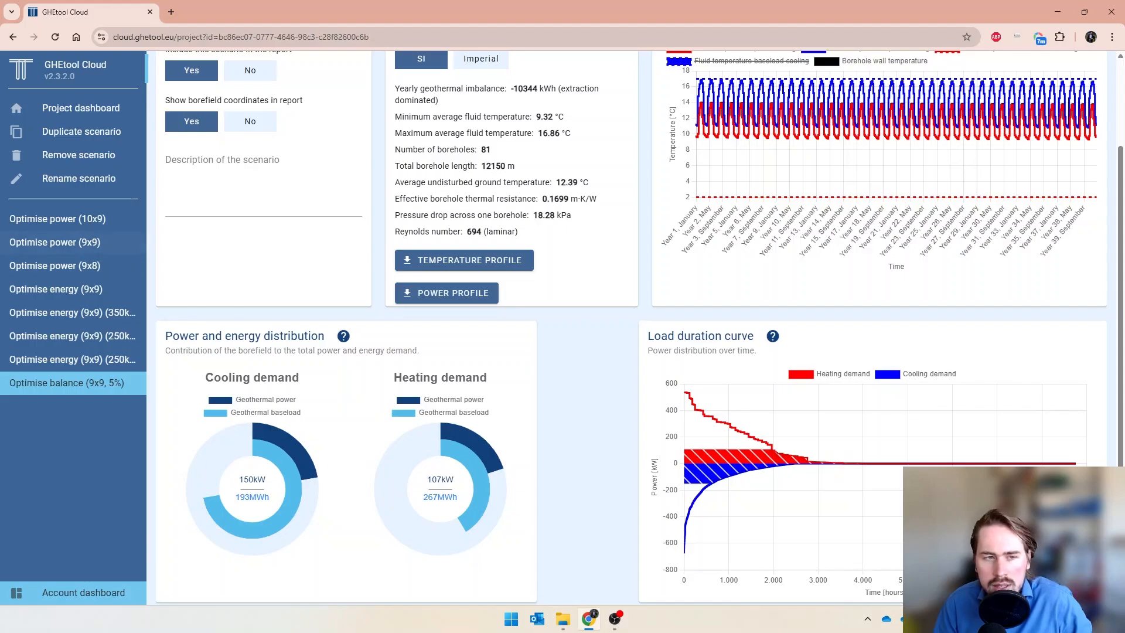
{"action": "left_click", "coordinate": [73, 243]}
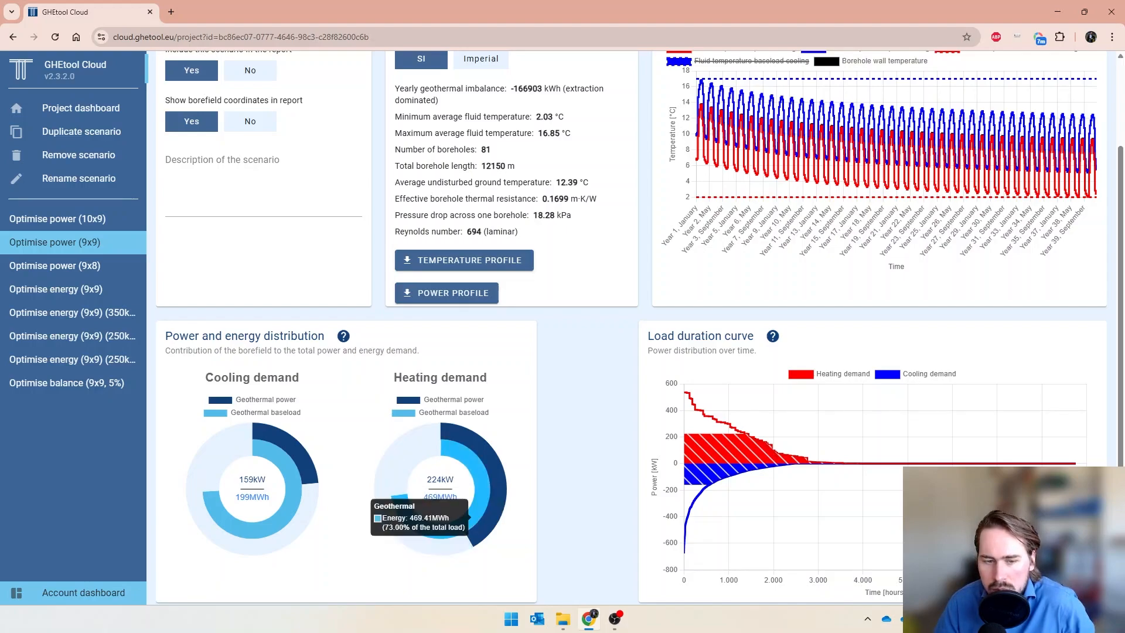
{"action": "left_click", "coordinate": [67, 383]}
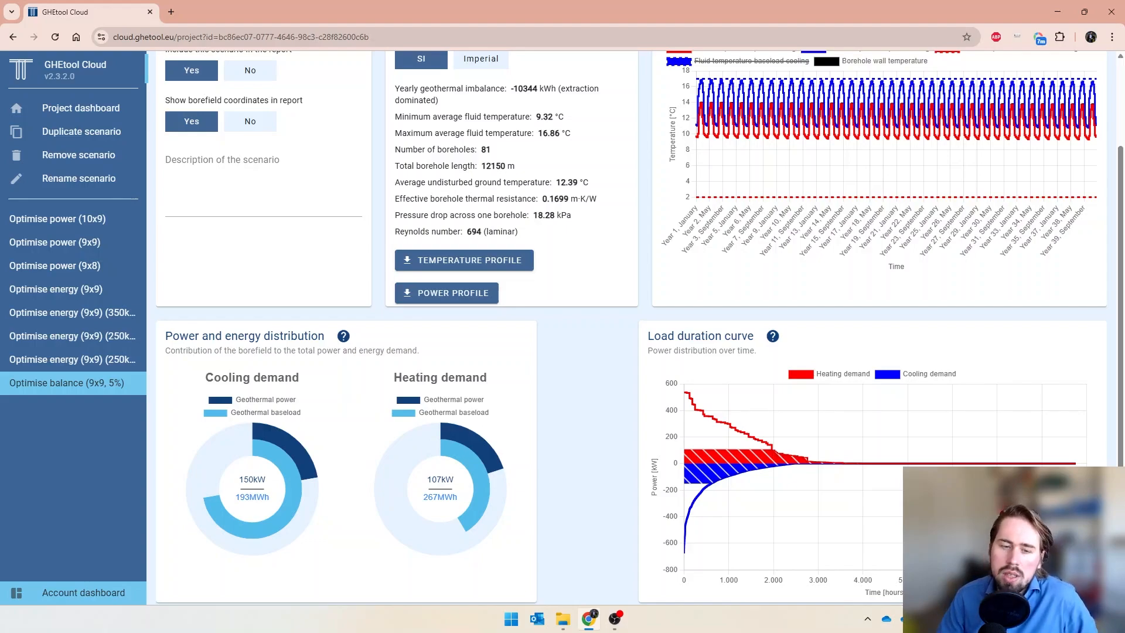
{"action": "left_click_drag", "start_coordinate": [441, 101], "coordinate": [394, 89]}
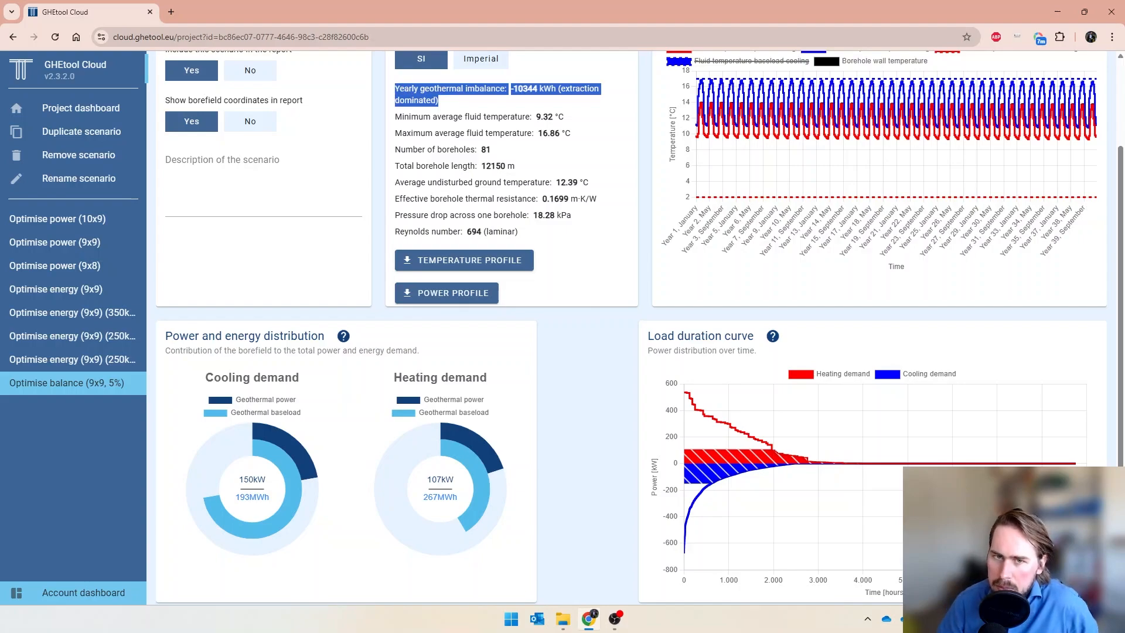
{"action": "left_click", "coordinate": [395, 91]}
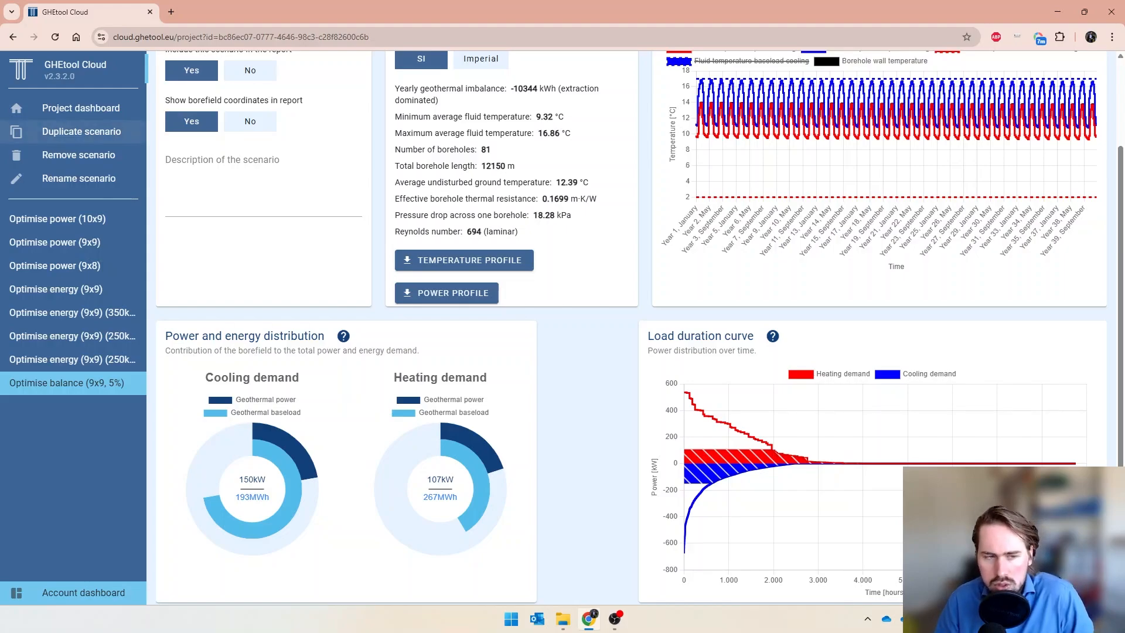
Duplicate the Optimise balance (9x9, 5%) scenario and rename the copy as Optimise balance (9x9, 25%).
{"action": "left_click", "coordinate": [81, 131]}
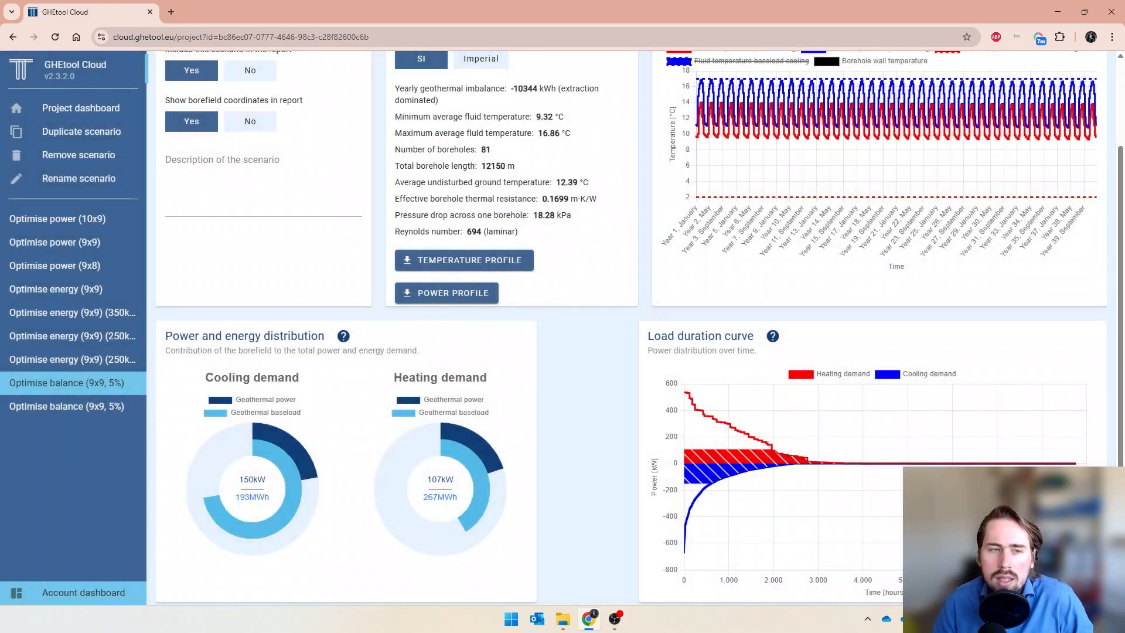
{"action": "left_click", "coordinate": [78, 178]}
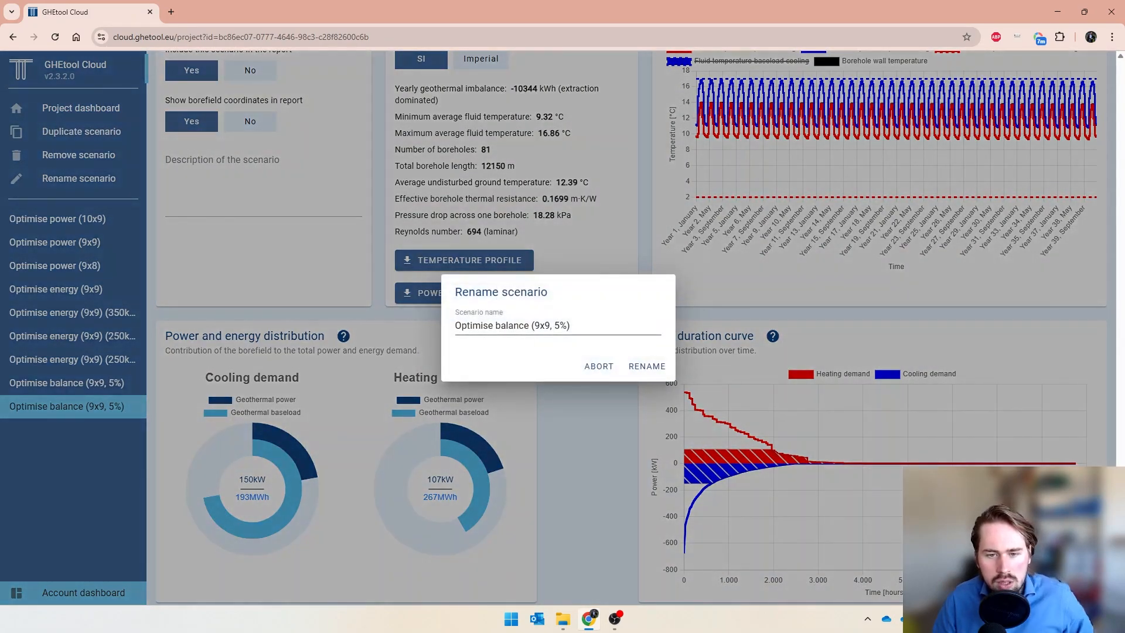
{"action": "left_click", "coordinate": [555, 326]}
{"action": "type", "text": "2"}
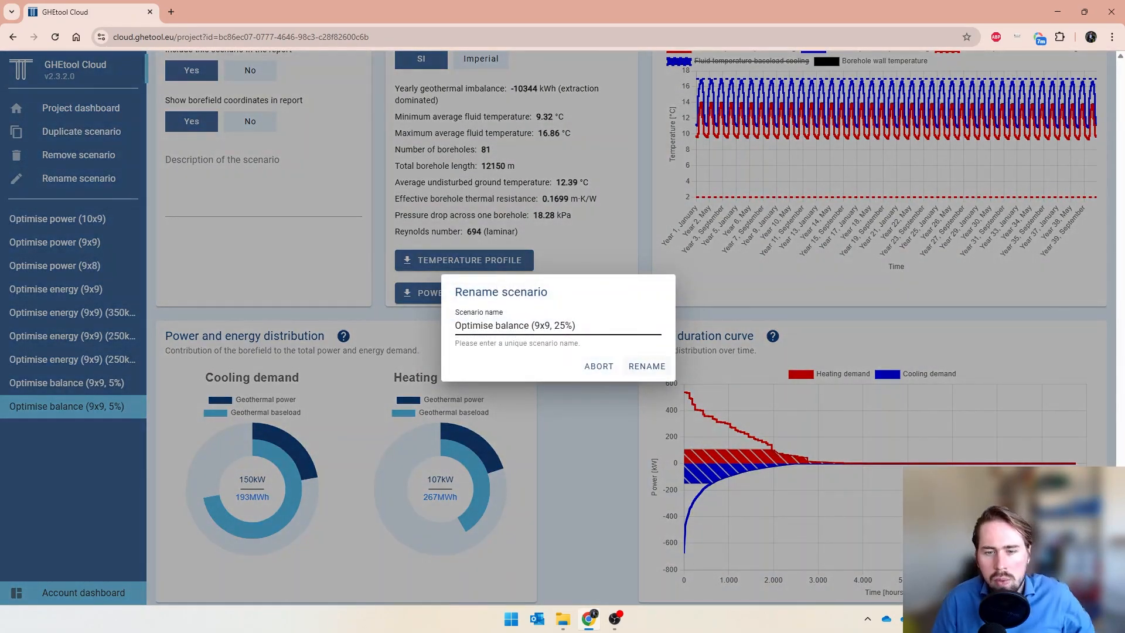
{"action": "left_click", "coordinate": [647, 366]}
Set the acceptable imbalance percentage of the Optimise balance (9x9, 25%) scenario to 25% and calculate the scenario.
{"action": "scroll", "coordinate": [562, 328], "scroll_direction": "up", "scroll_amount": 3}
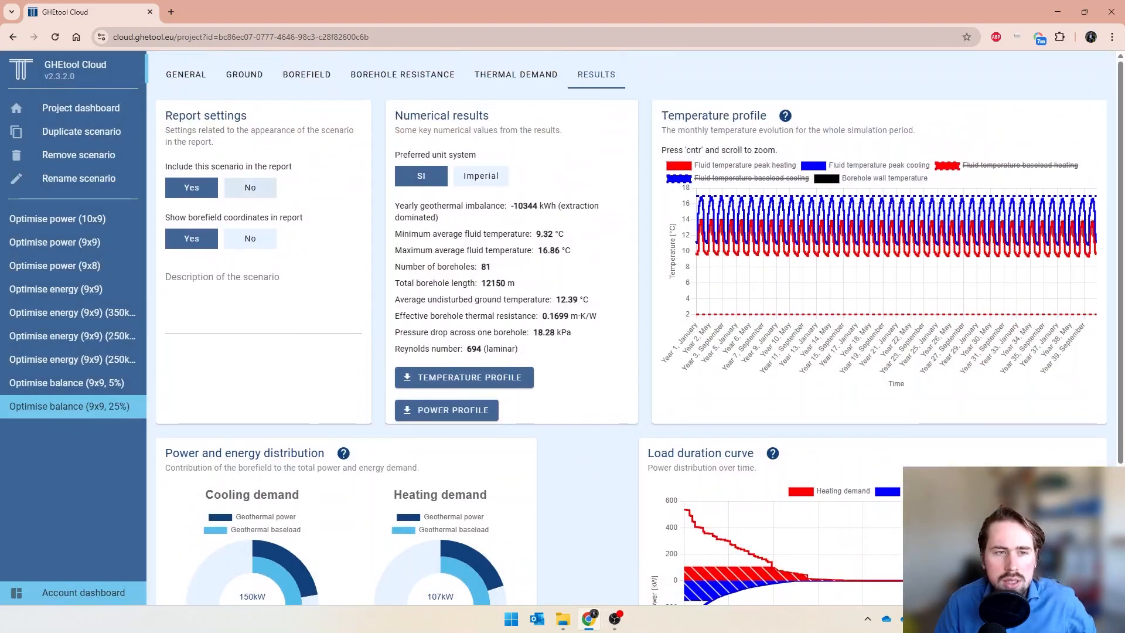
{"action": "left_click", "coordinate": [186, 75]}
{"action": "double_click", "coordinate": [892, 263]}
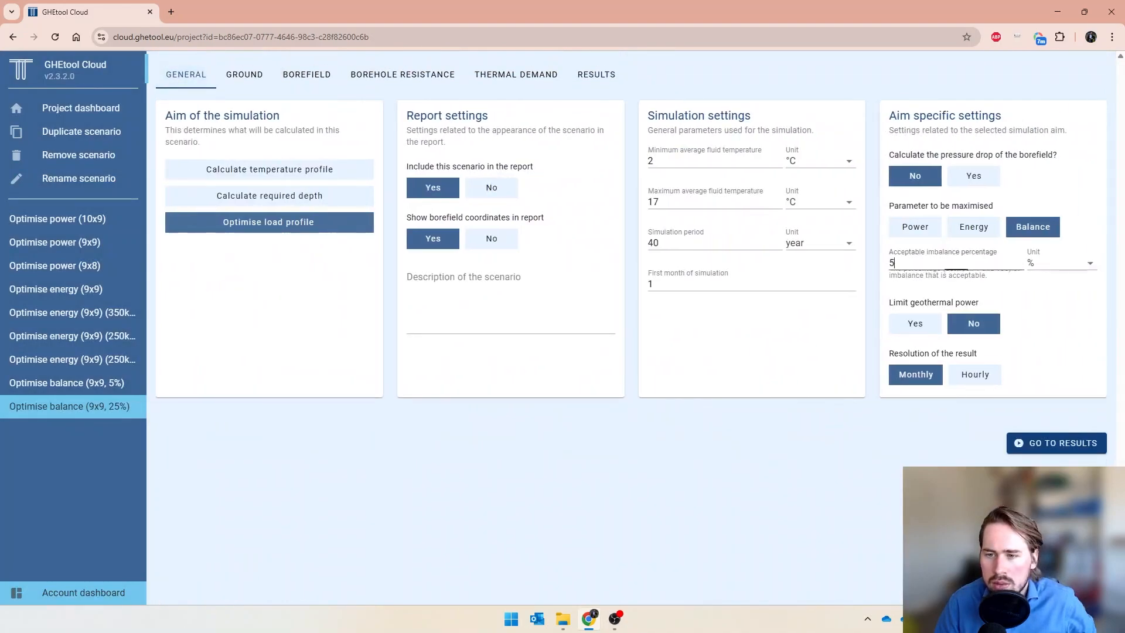
{"action": "type", "text": "25"}
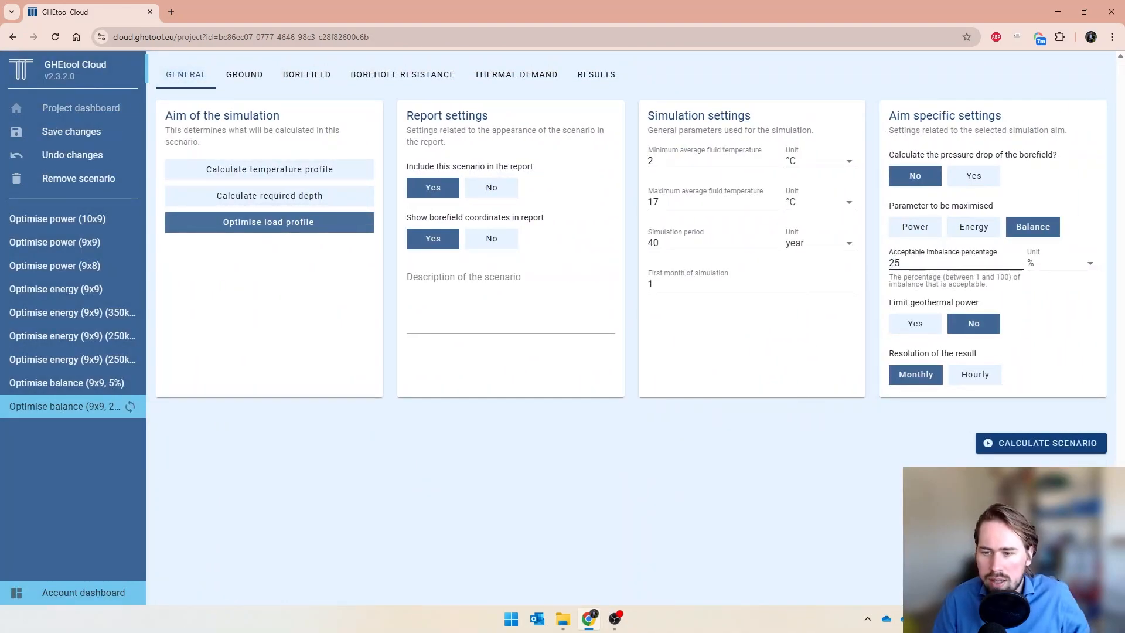
{"action": "key", "text": "Return"}
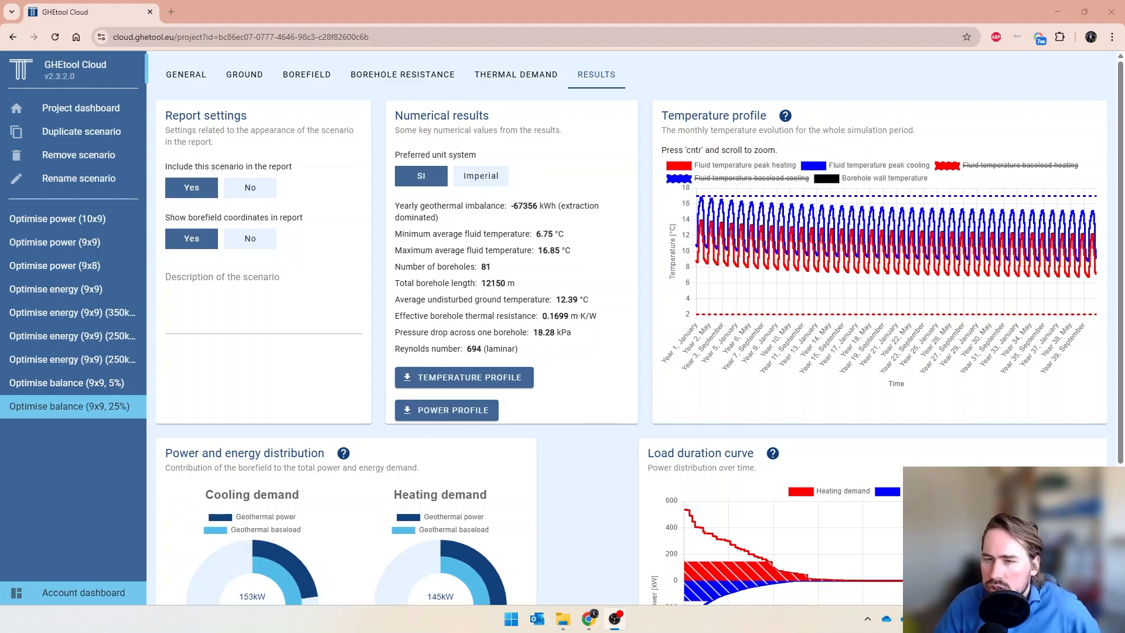
Compare the temperature profile, geothermal imbalance and power and energy distribution of Optimise balance (9x9, 25%) with those of Optimise balance (9x9, 5%).
{"action": "scroll", "coordinate": [639, 328], "scroll_direction": "down", "scroll_amount": 2}
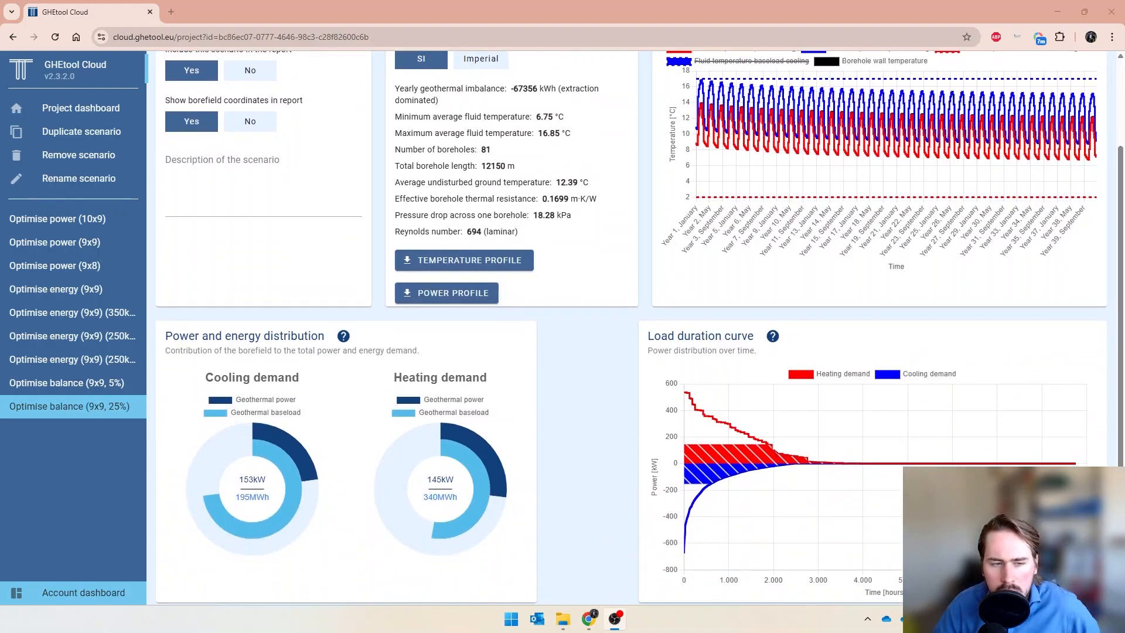
{"action": "left_click", "coordinate": [65, 383]}
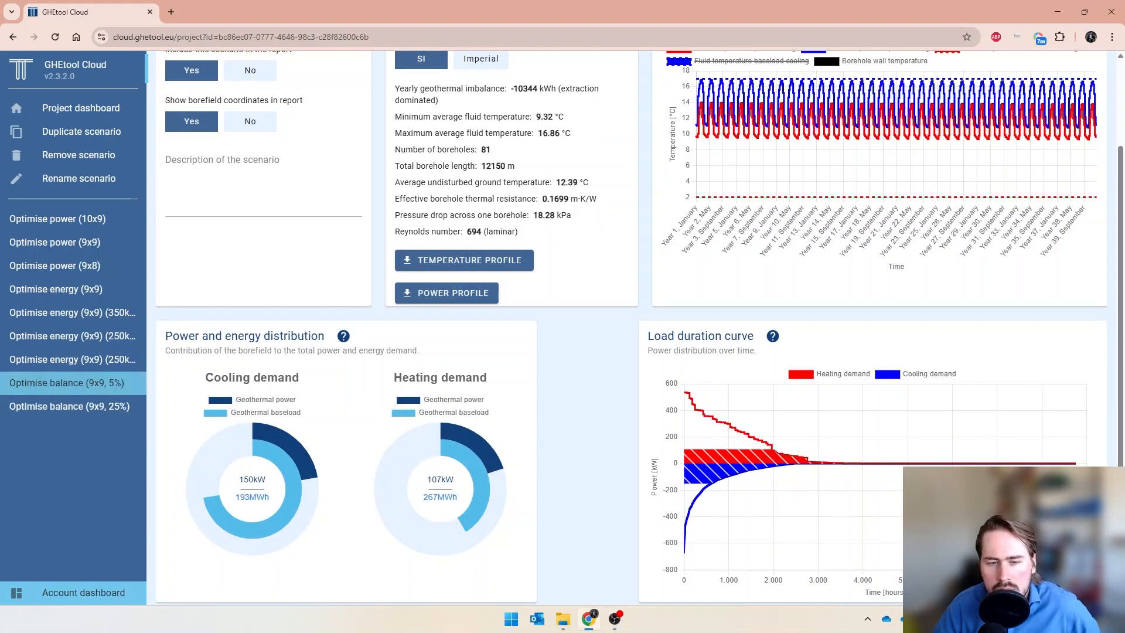
{"action": "left_click", "coordinate": [76, 407]}
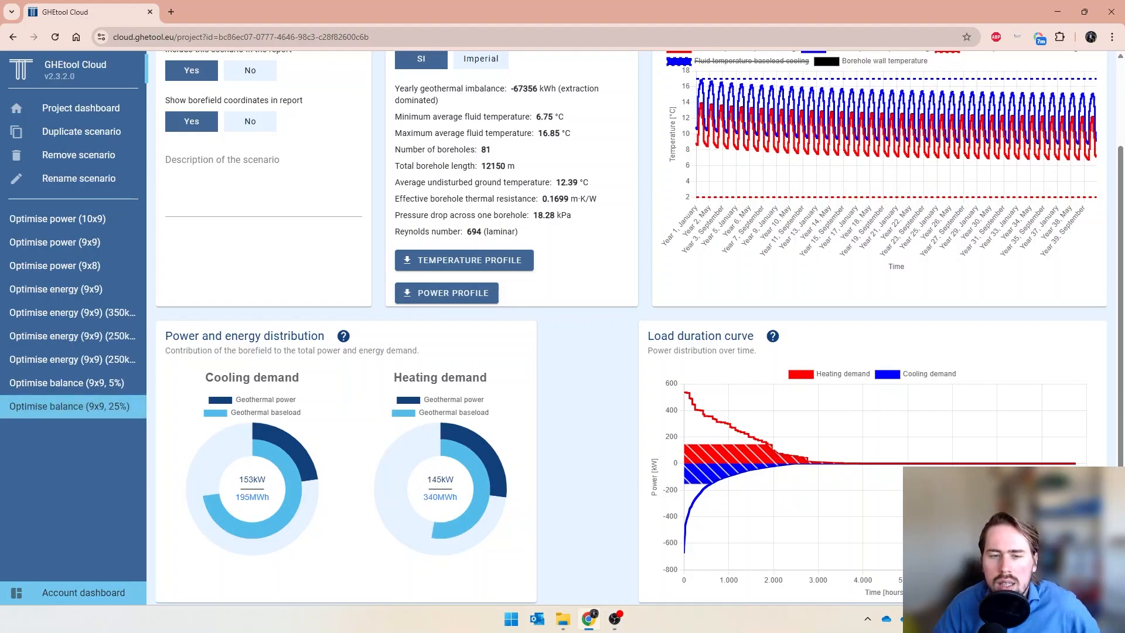
{"action": "scroll", "coordinate": [639, 341], "scroll_direction": "up", "scroll_amount": 2}
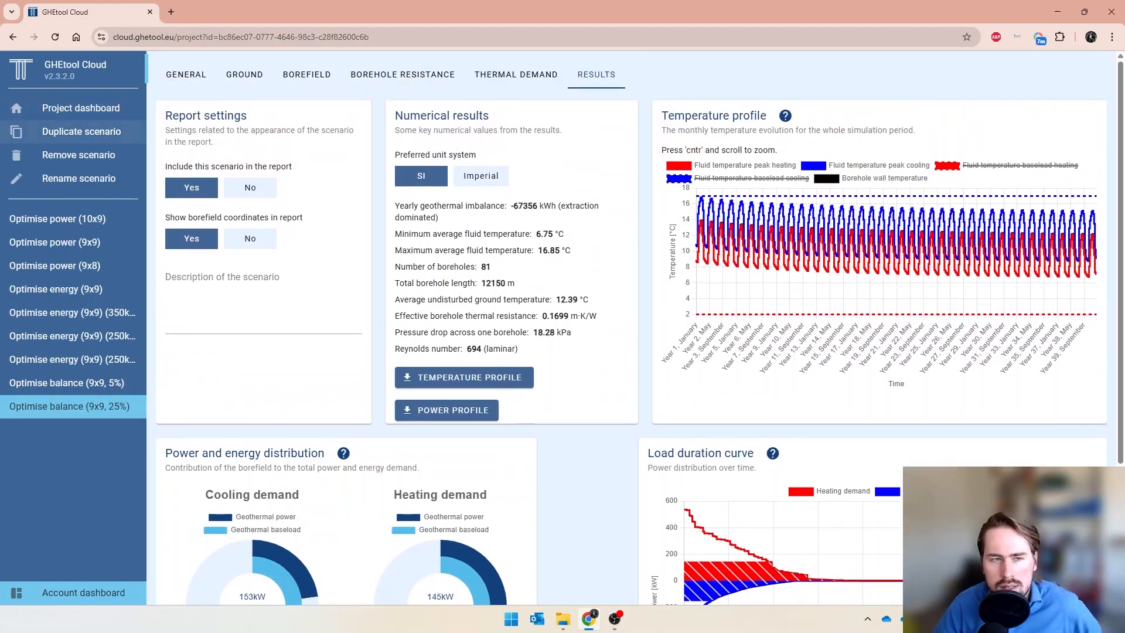
Duplicate the Optimise balance (9x9, 25%) scenario and rename the copy as Optimise balance (9x9, 100%).
{"action": "left_click", "coordinate": [82, 132]}
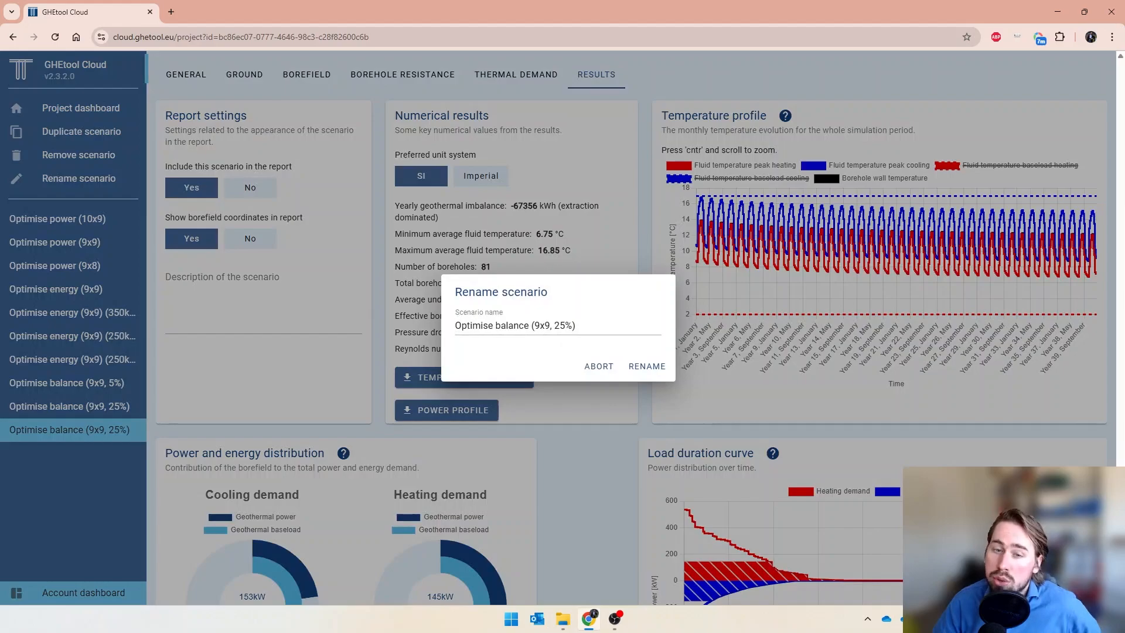
{"action": "double_click", "coordinate": [559, 325]}
{"action": "type", "text": "100"}
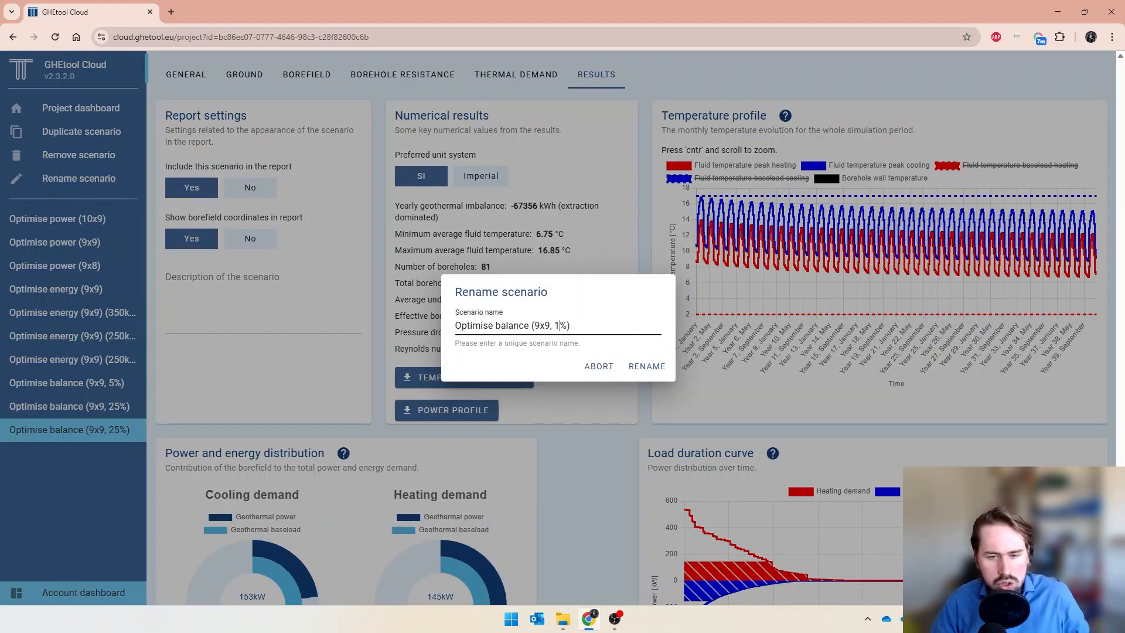
{"action": "key", "text": "Return"}
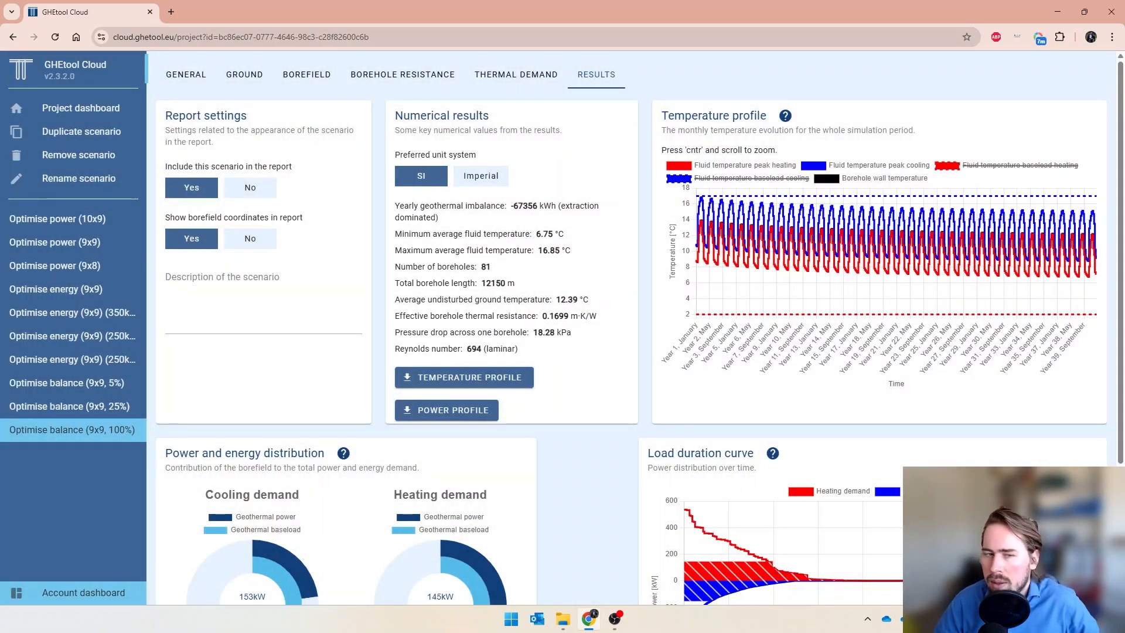
Set the acceptable imbalance percentage of the Optimise balance (9x9, 100%) scenario to 100% and calculate the scenario.
{"action": "left_click", "coordinate": [185, 74]}
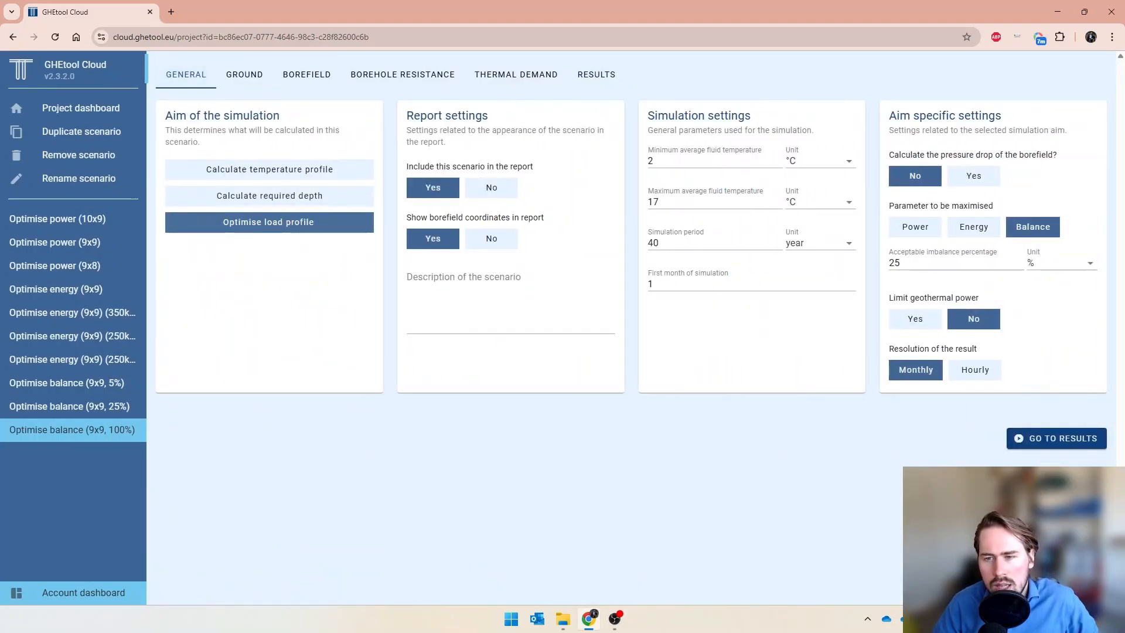
{"action": "left_click_drag", "start_coordinate": [920, 263], "coordinate": [846, 280]}
{"action": "type", "text": "100"}
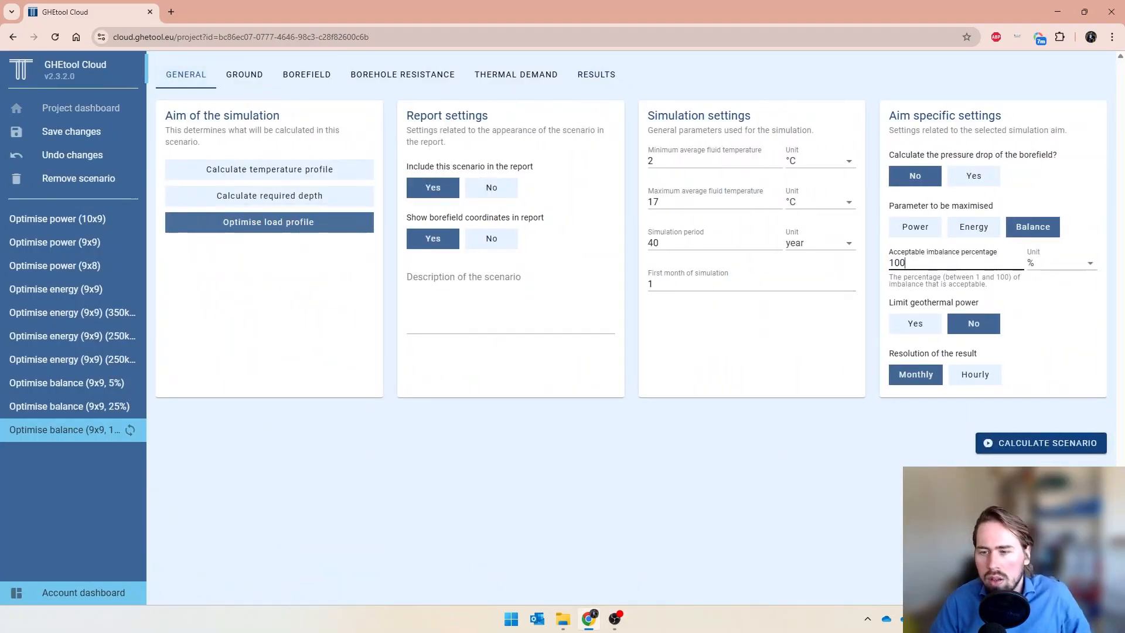
{"action": "key", "text": "Return"}
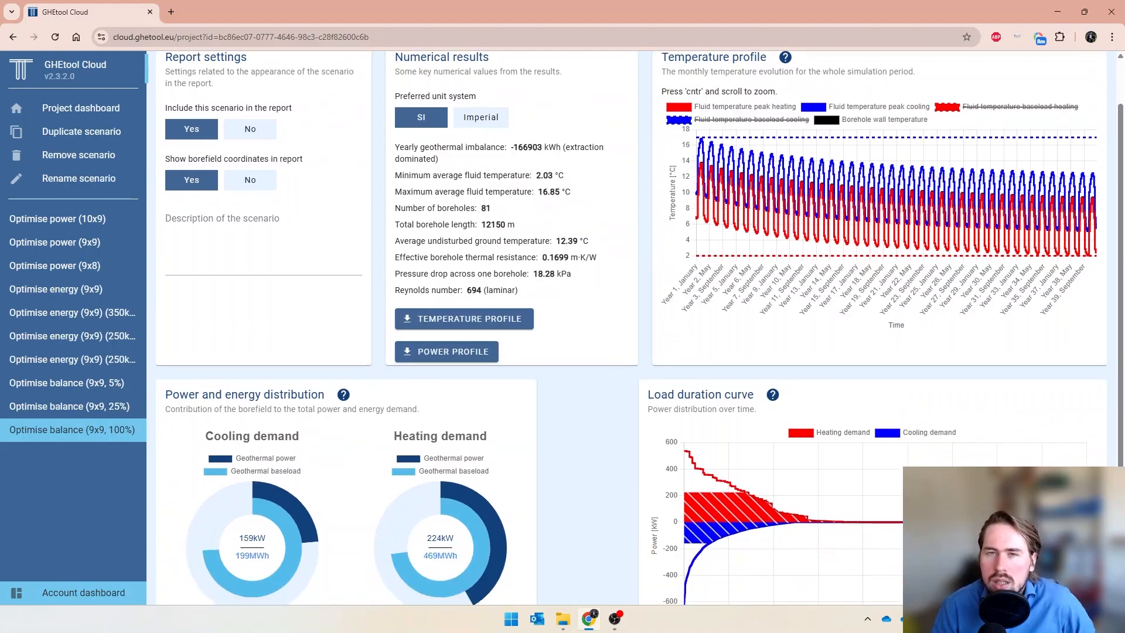
Compare the temperature profile, power and energy distribution and load duration curve of Optimise balance (9x9, 100%) with those of Optimise power (9x9).
{"action": "scroll", "coordinate": [631, 334], "scroll_direction": "down", "scroll_amount": 2}
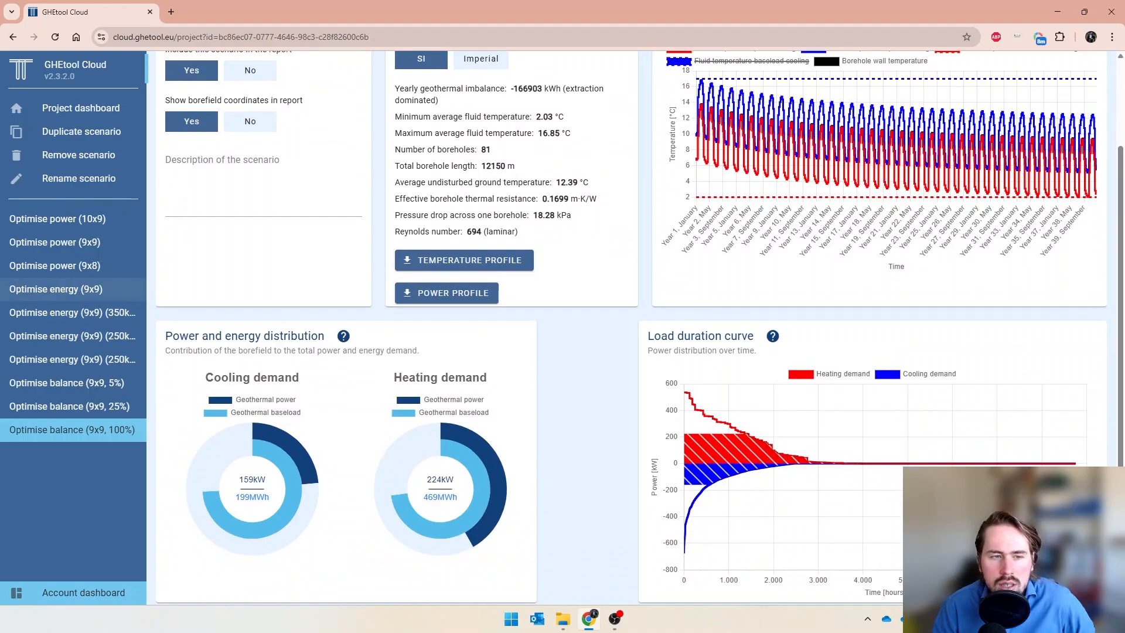
{"action": "left_click", "coordinate": [88, 242]}
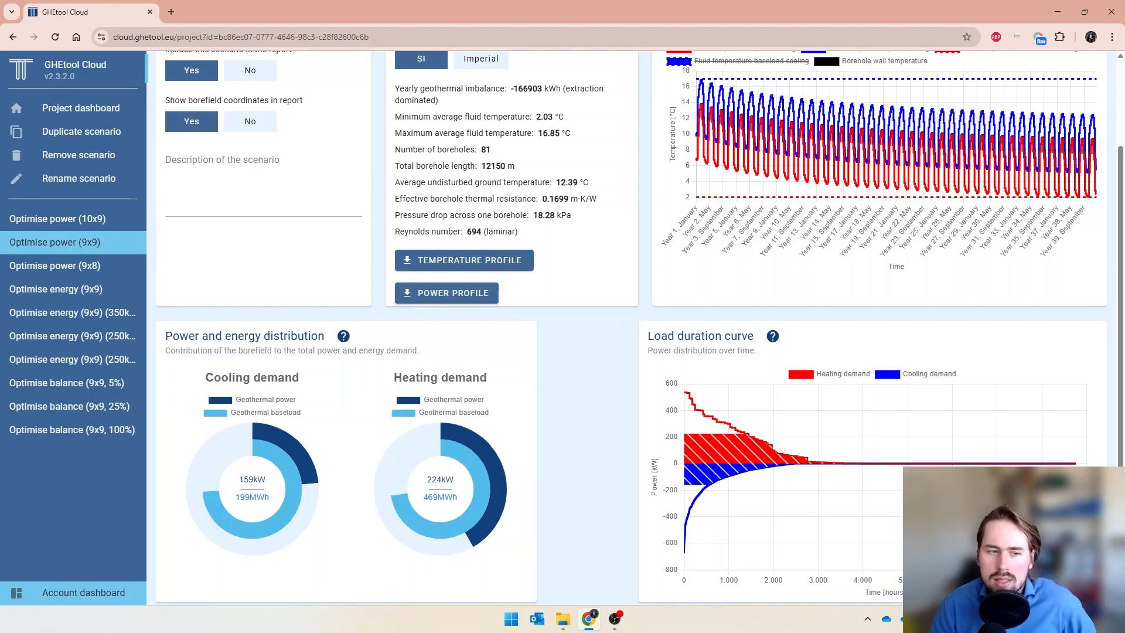
{"action": "left_click", "coordinate": [87, 429]}
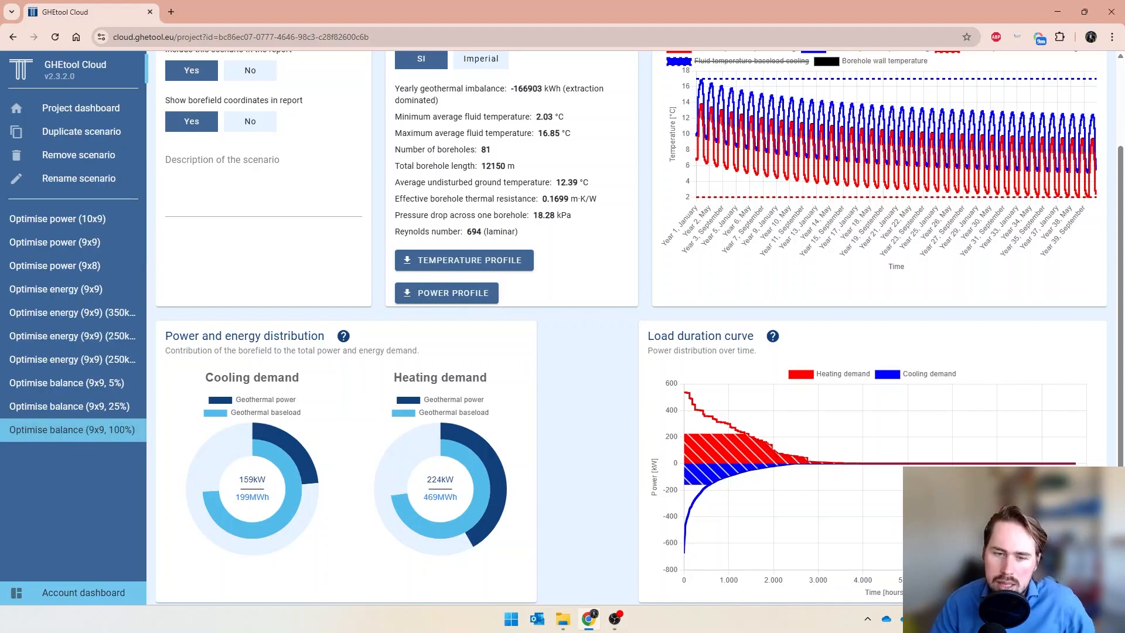
{"action": "scroll", "coordinate": [636, 328], "scroll_direction": "up", "scroll_amount": 2}
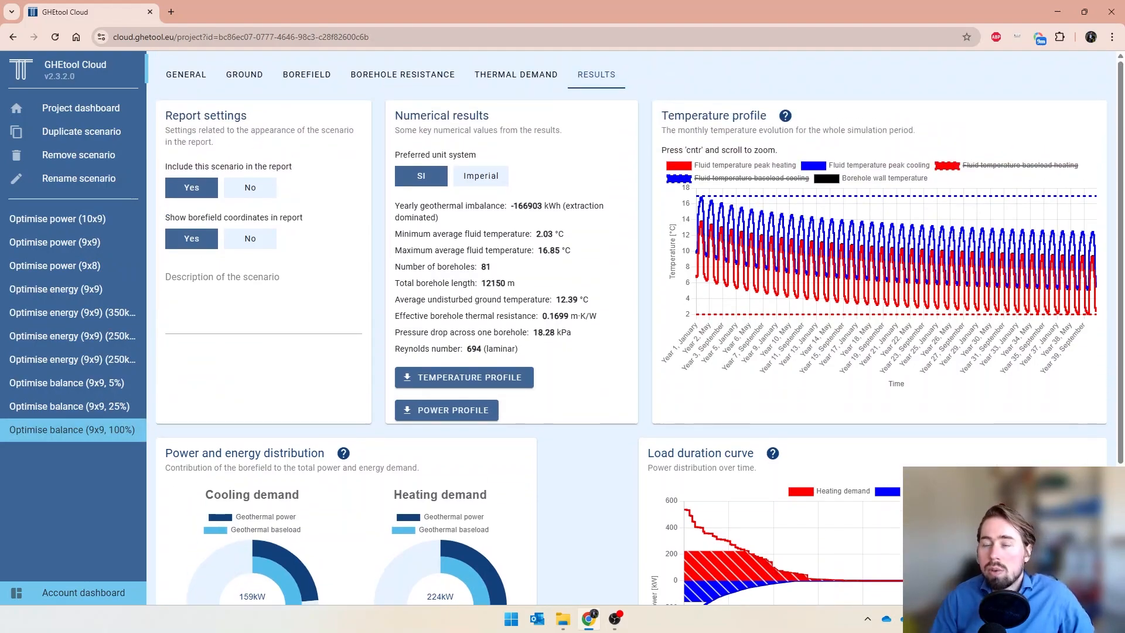